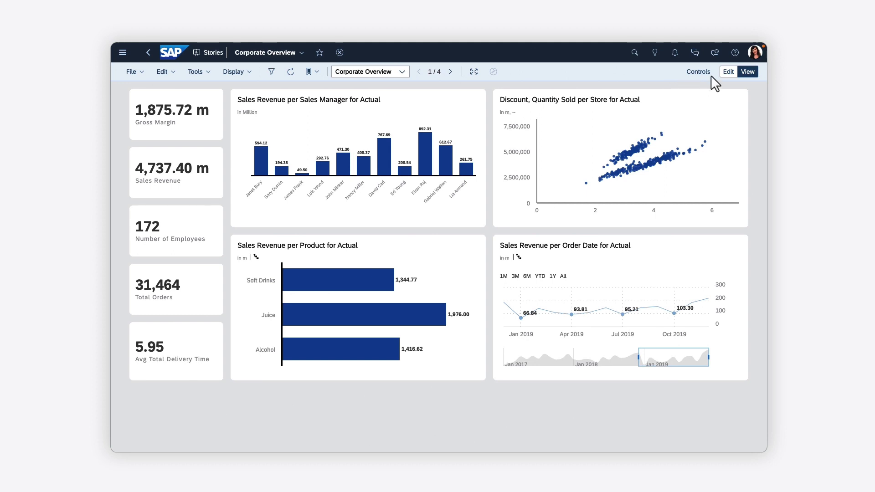
Step: Switch the Corporate Overview story to edit mode and select the Sales Revenue per Sales Manager chart
click(727, 72)
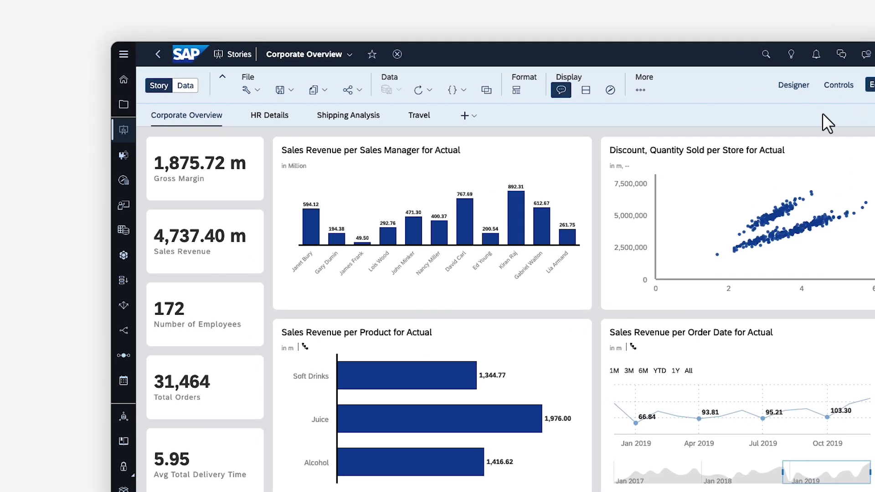
click(580, 157)
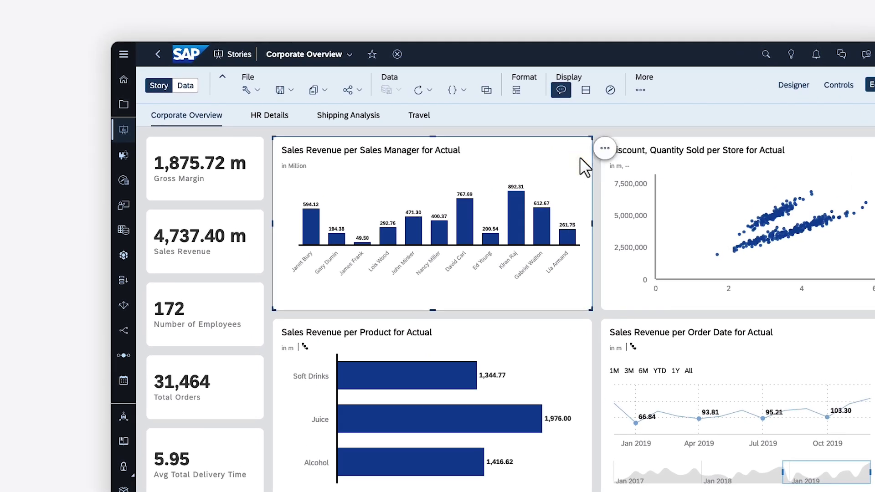
click(586, 92)
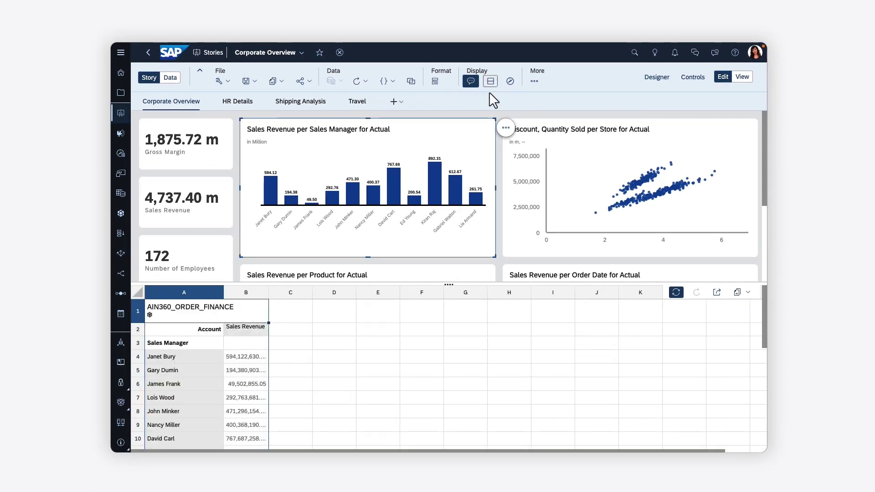
click(491, 82)
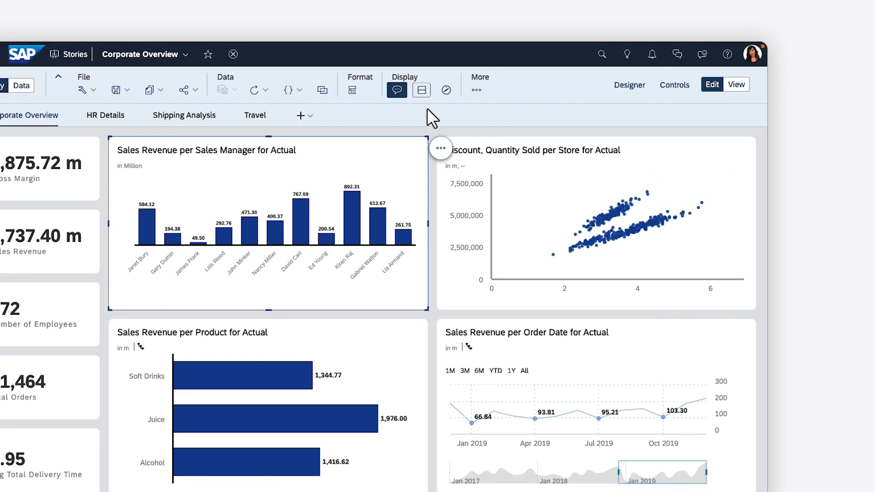
click(505, 128)
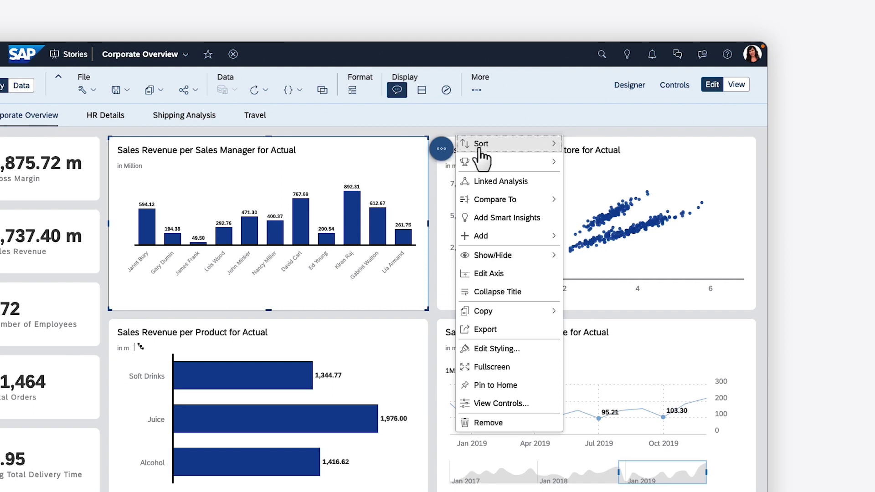
mouse_move(506, 143)
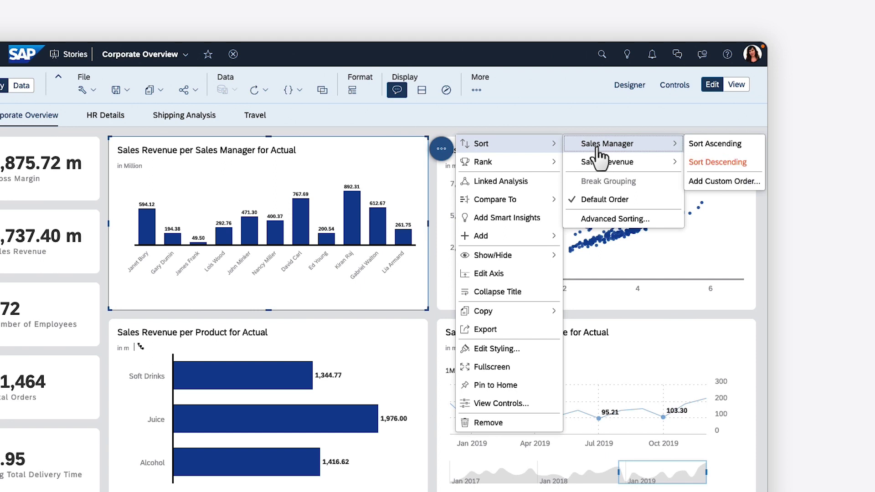
mouse_move(607, 162)
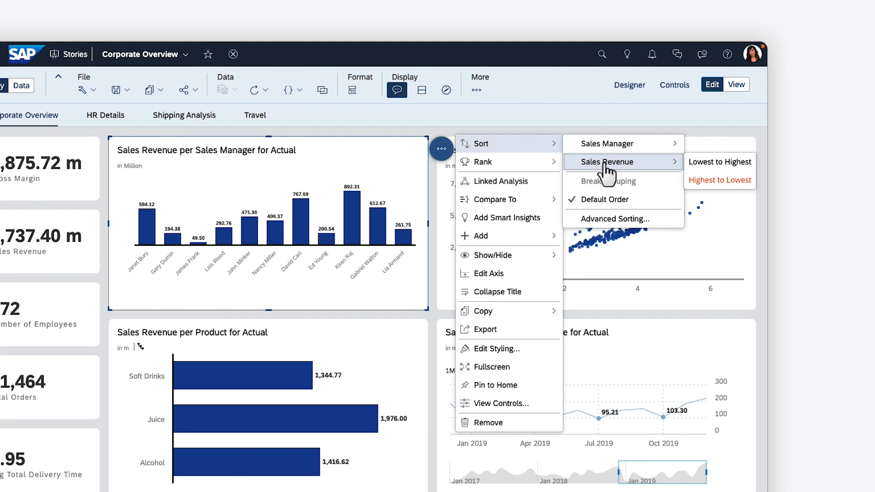
click(719, 180)
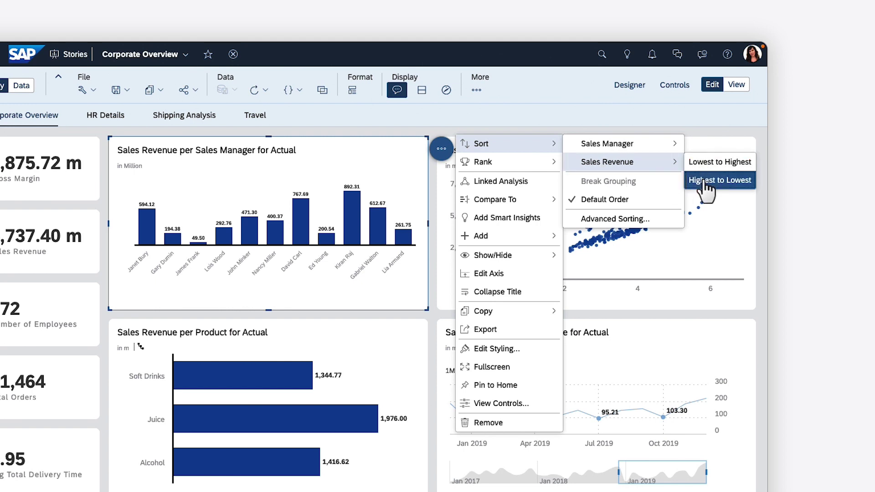
click(441, 149)
click(482, 147)
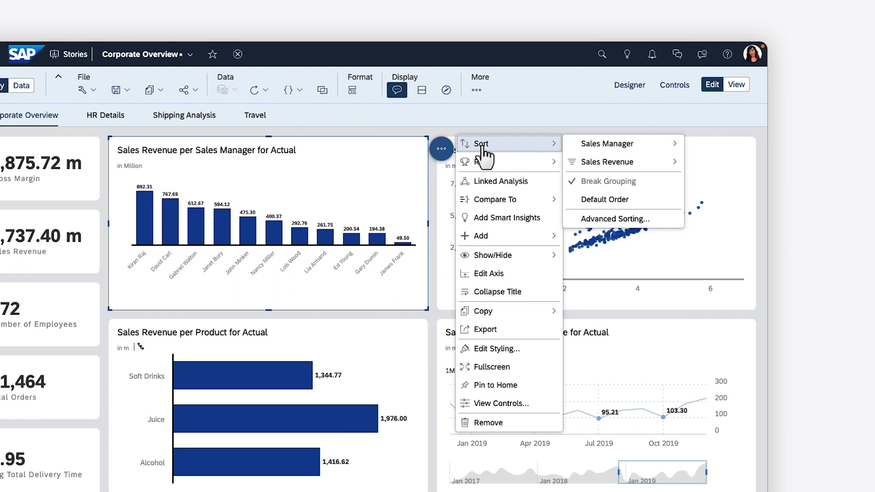
click(601, 200)
click(440, 149)
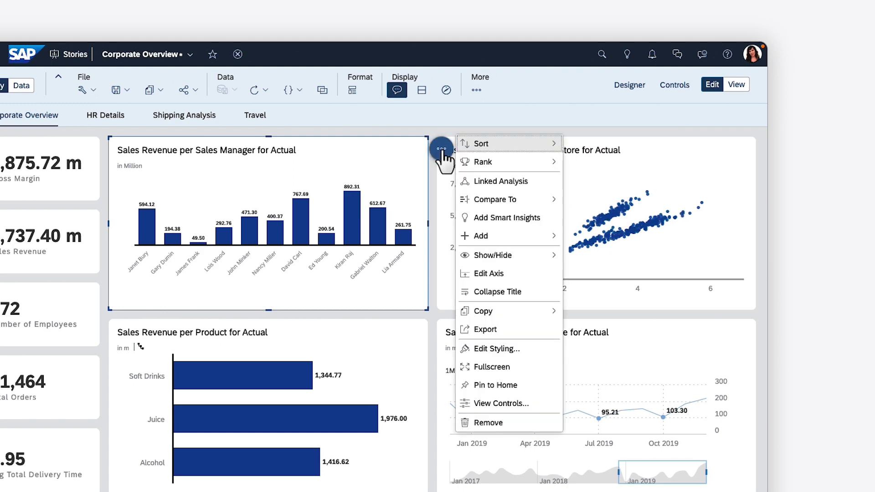
click(487, 172)
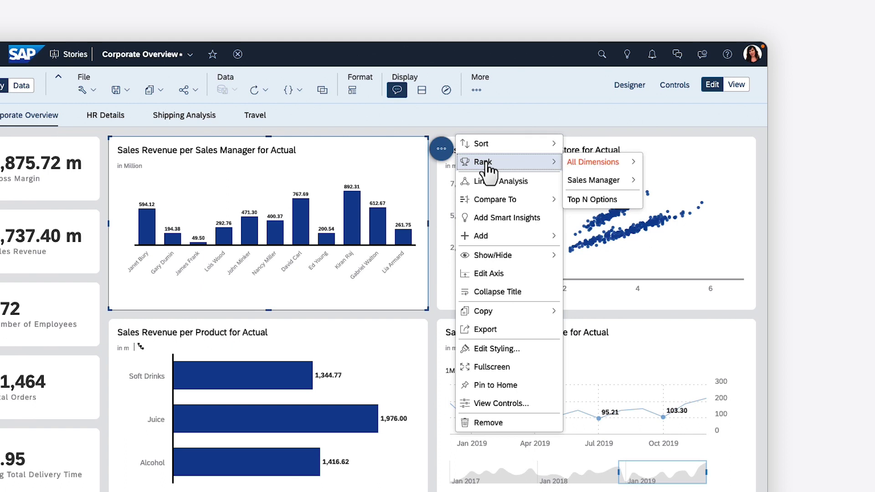
click(594, 181)
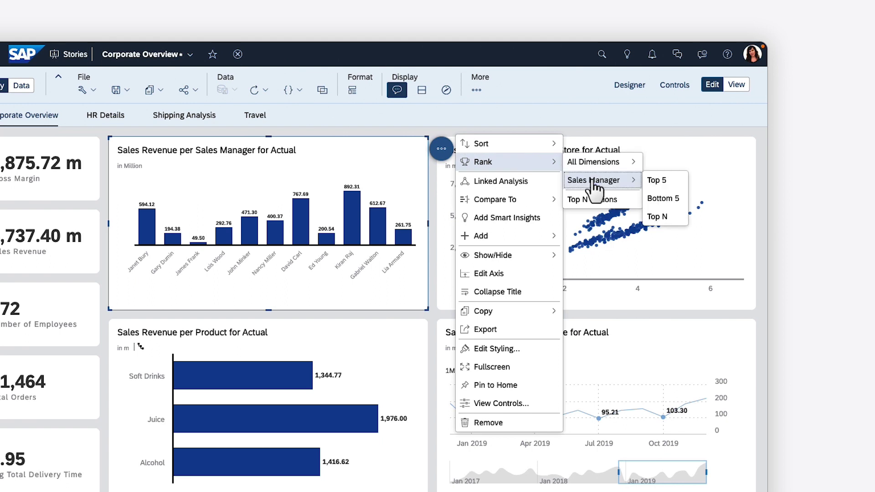
click(649, 181)
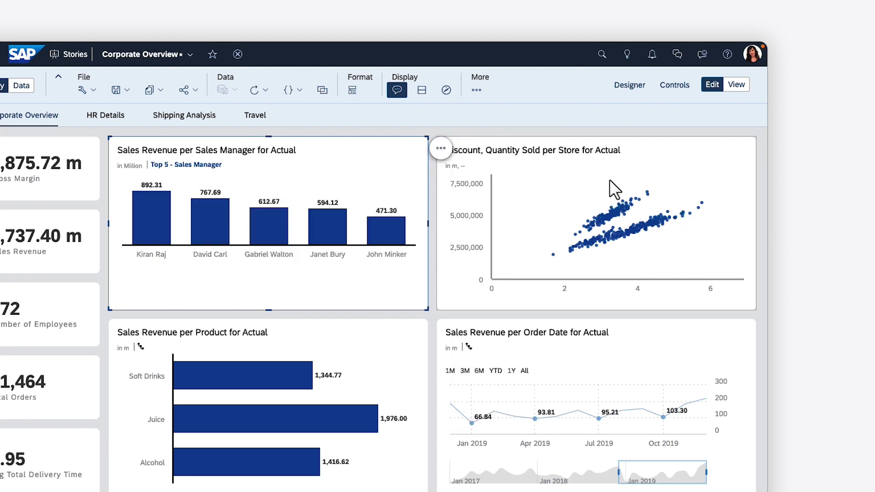
click(212, 167)
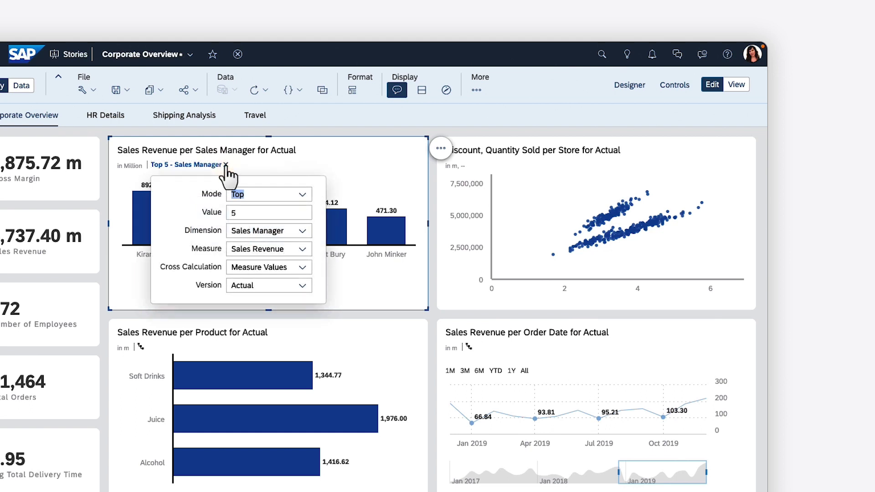
click(225, 165)
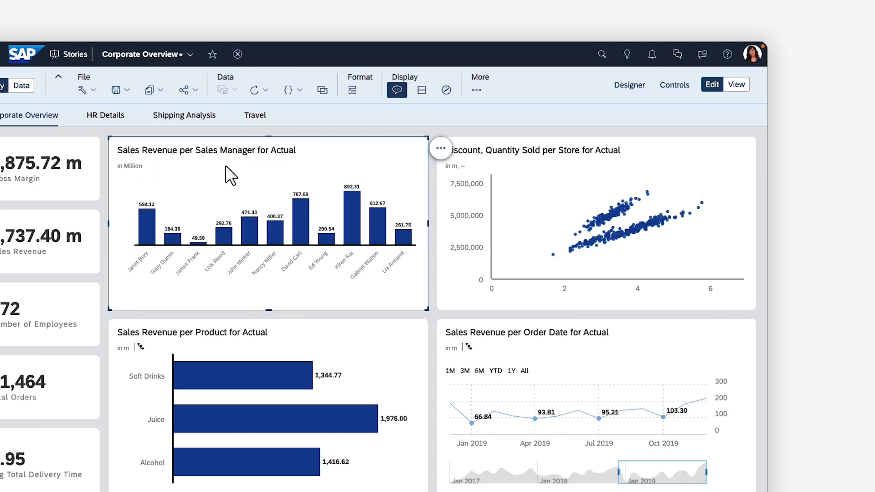
click(441, 149)
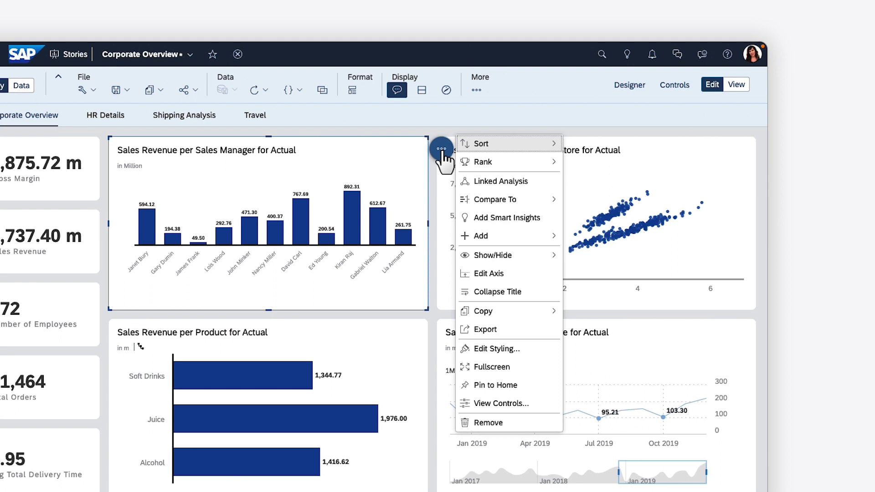
Step: Add a fixed reference line at 750000000 labelled Stretch Goal to the sales manager chart
click(629, 85)
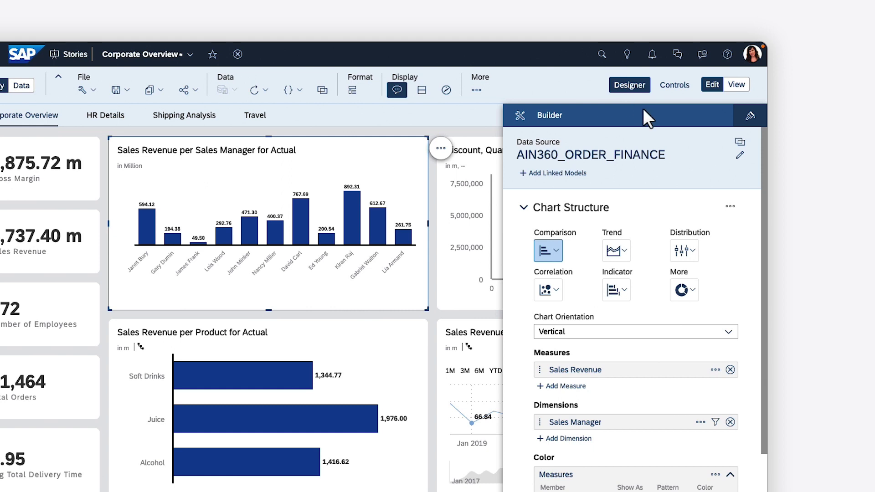
click(731, 206)
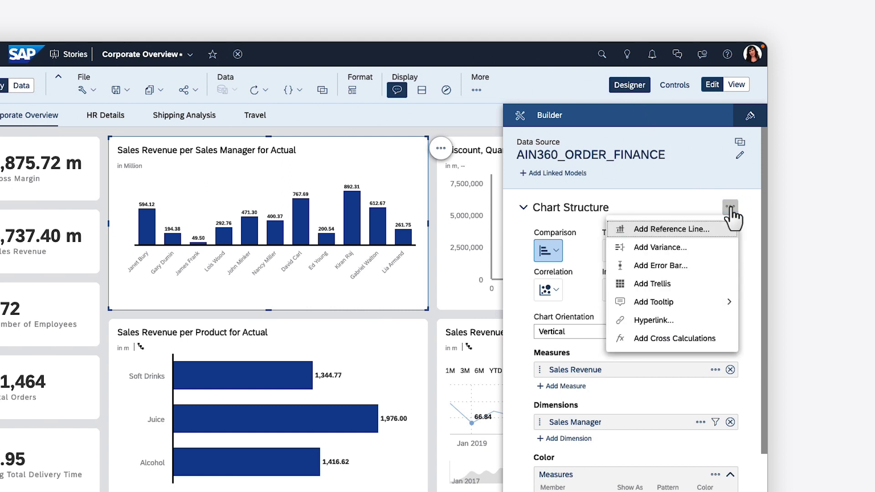
click(669, 229)
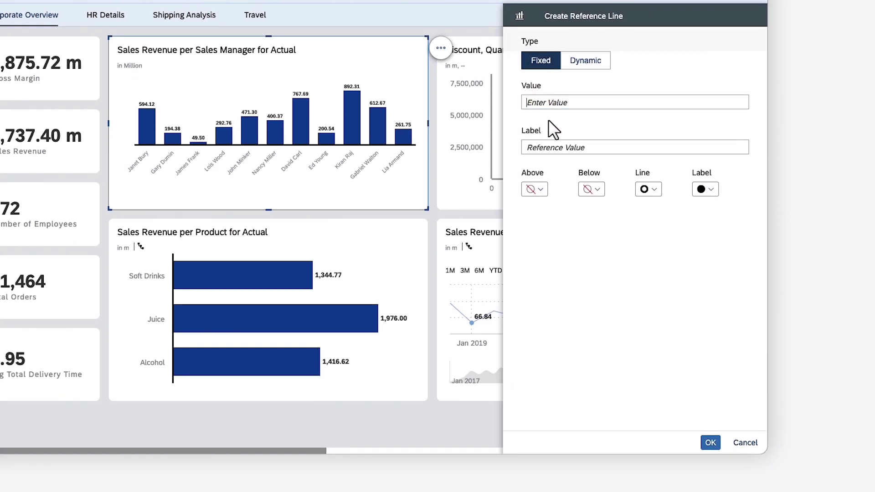
text(750000000)
click(537, 149)
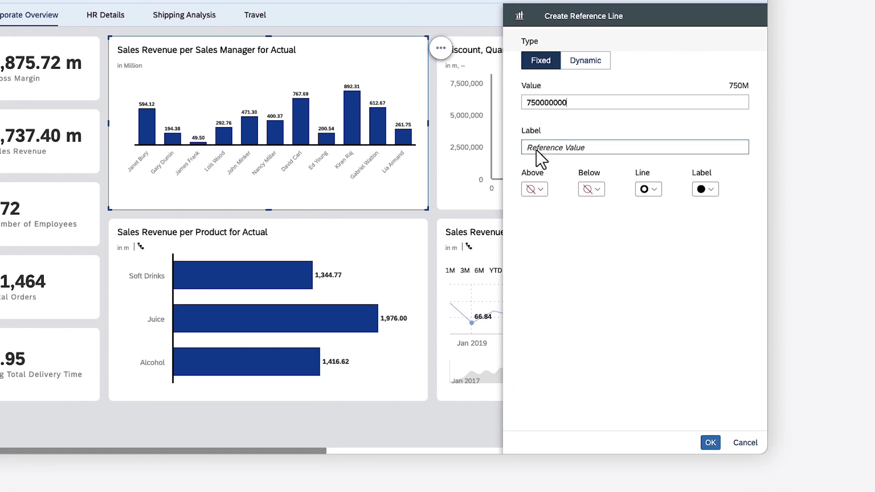
text(Stretch Goal)
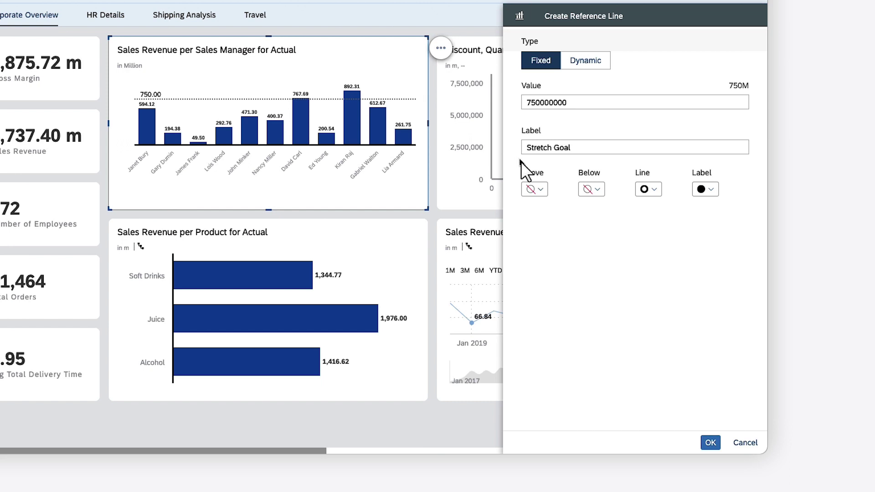
click(710, 442)
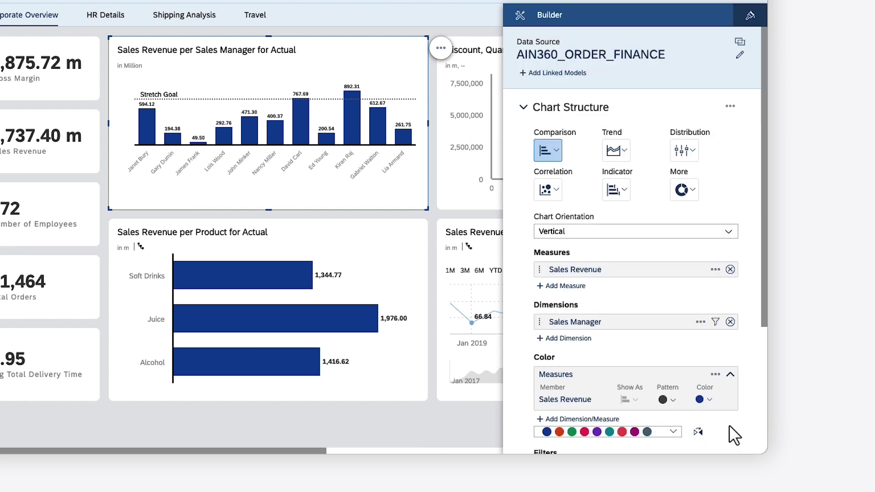
click(730, 107)
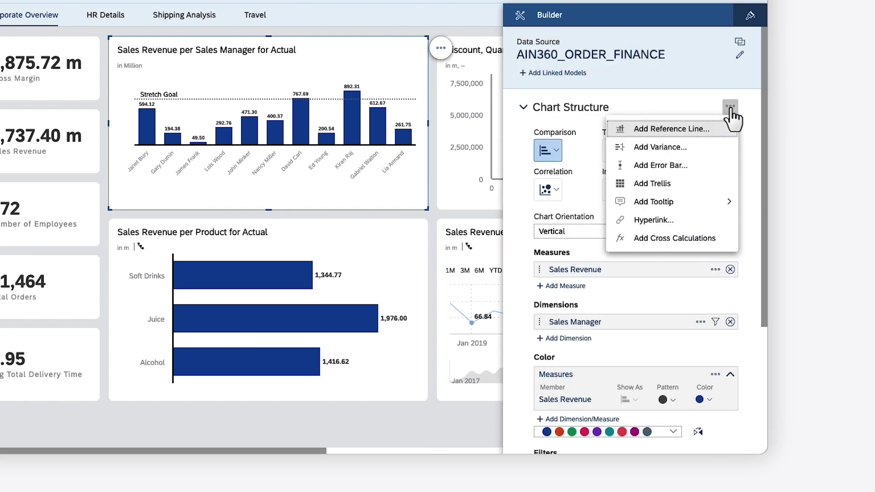
Step: Add a dynamic reference line based on the average of Sales Revenue from AIN360_ORDER_FINANCE
click(697, 137)
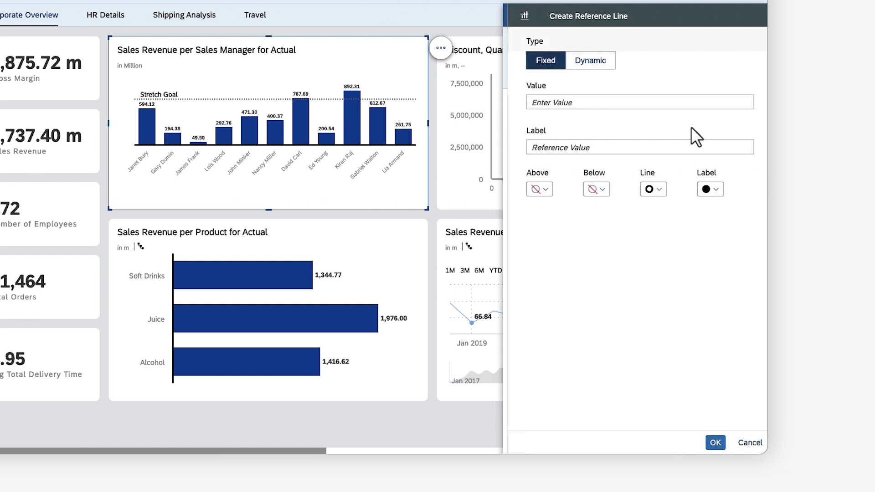
click(586, 62)
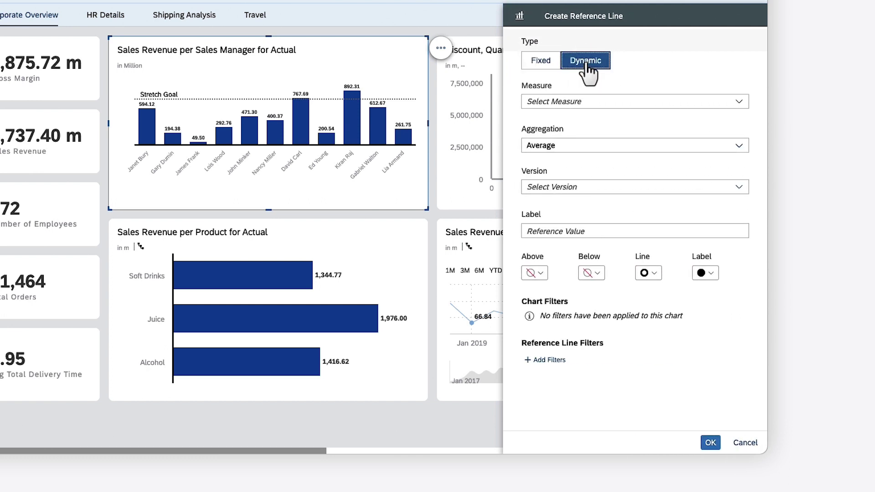
click(739, 103)
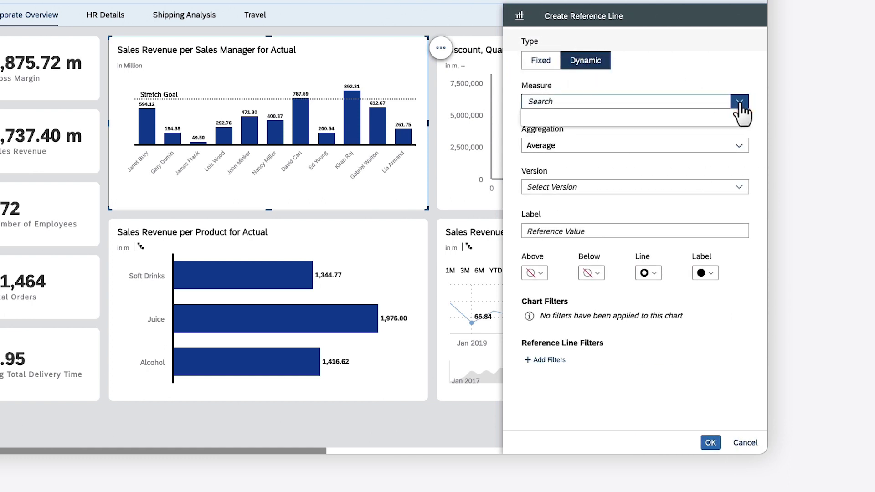
click(532, 116)
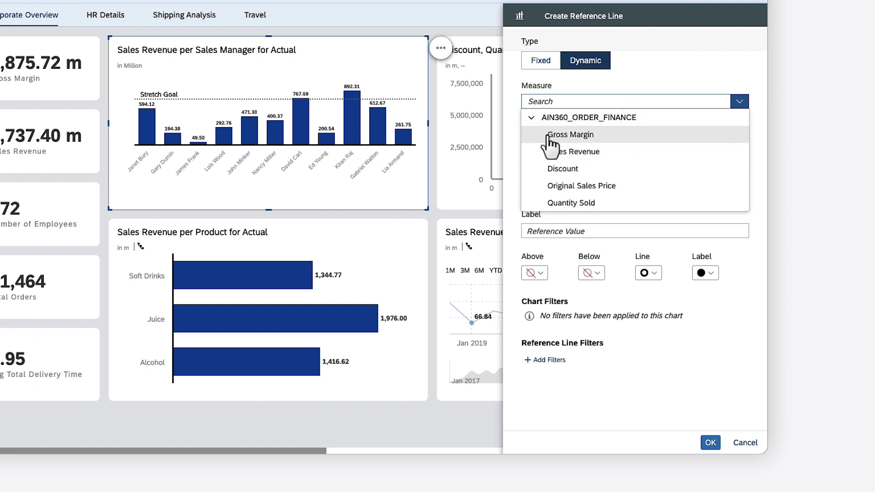
click(577, 153)
click(739, 146)
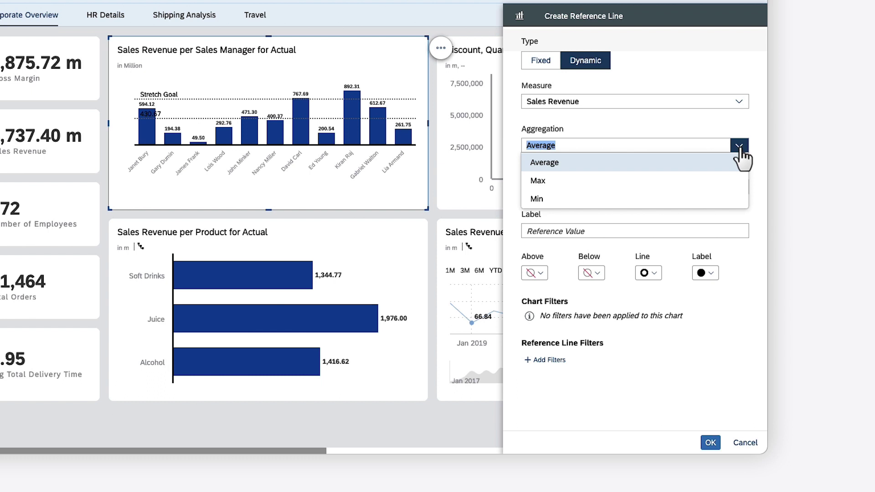
click(546, 163)
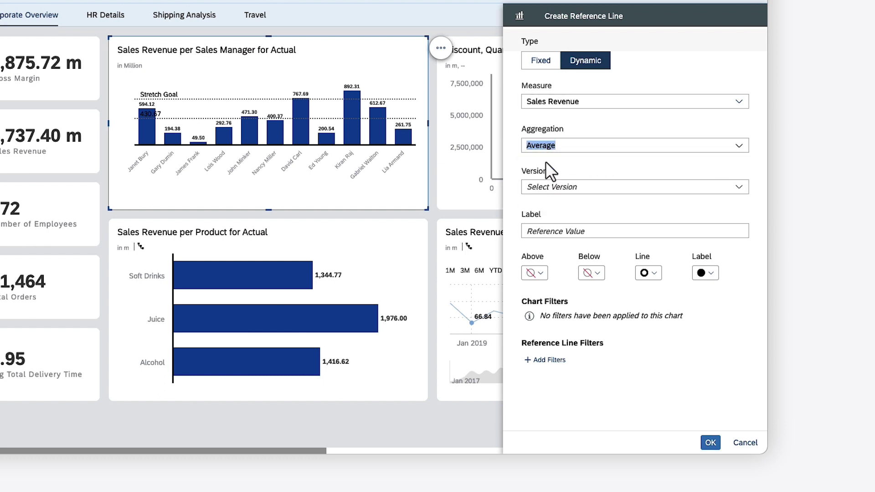
Step: Label the line Average with grey fill below, confirm it, then delete the Stretch Goal reference line
click(538, 230)
text(Average)
click(595, 274)
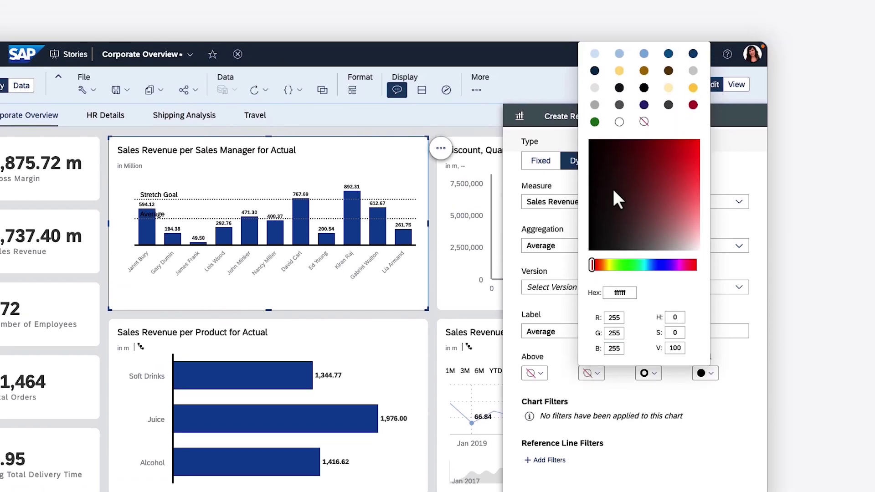
click(621, 106)
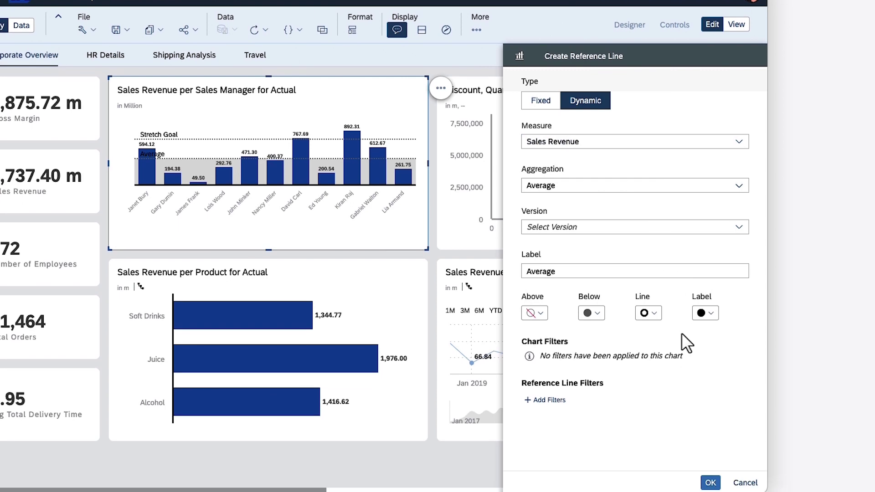
click(711, 443)
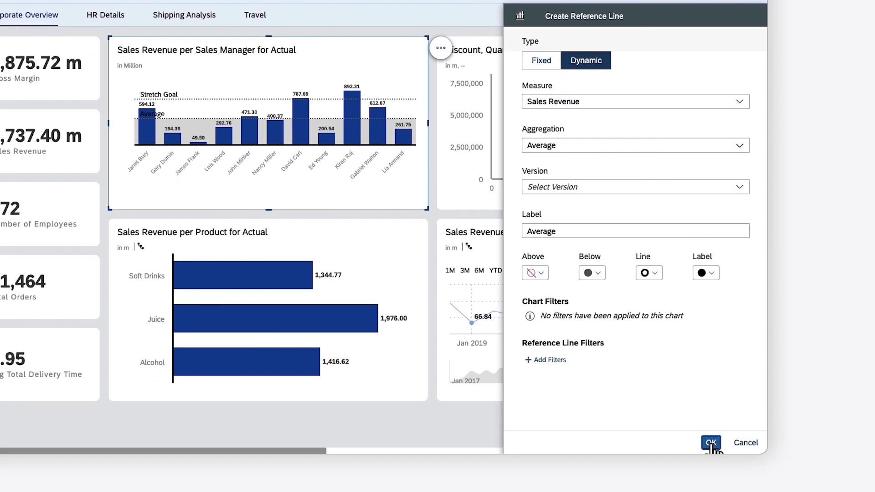
click(757, 423)
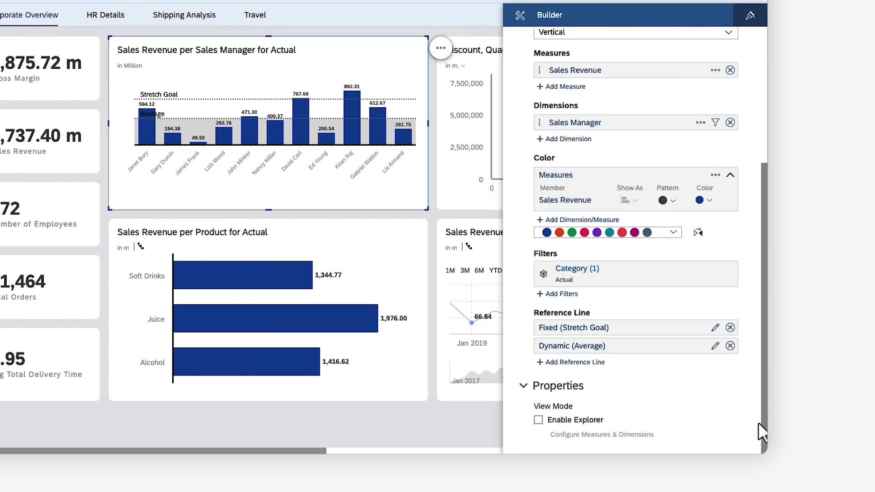
click(731, 328)
Step: Delete the Average reference line and start a variance comparing all measures in use
click(731, 345)
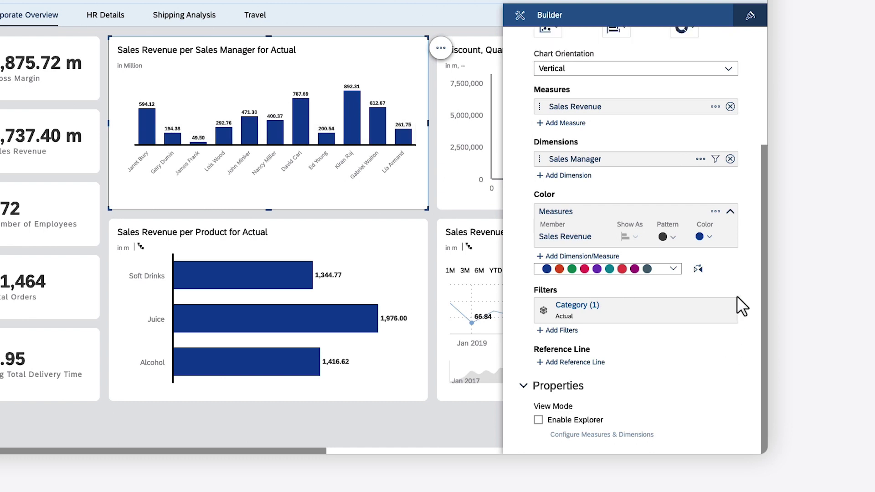
click(761, 85)
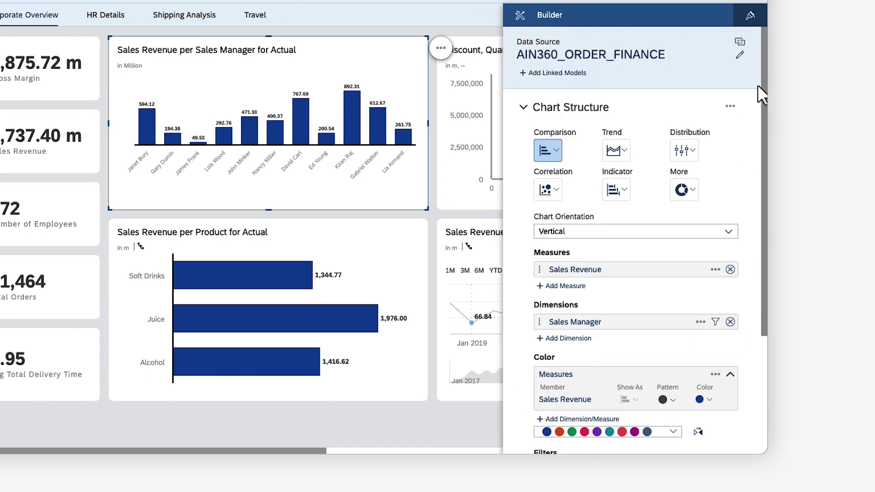
click(731, 110)
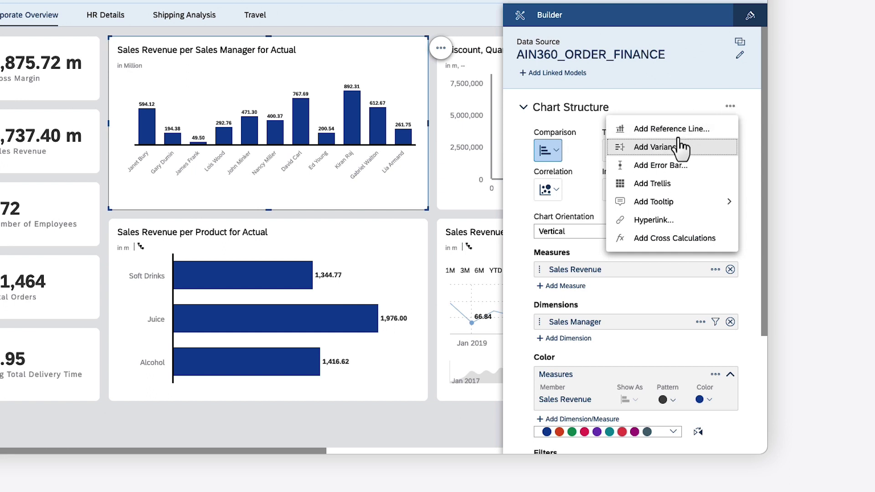
click(657, 145)
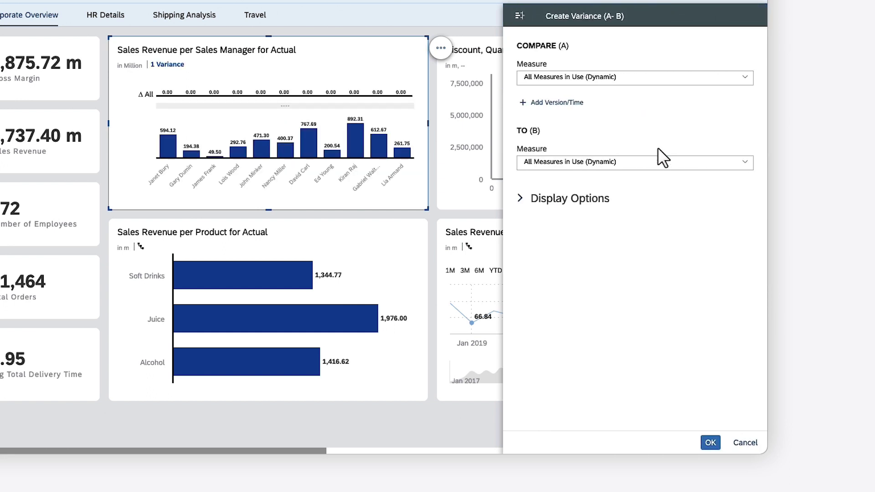
click(747, 78)
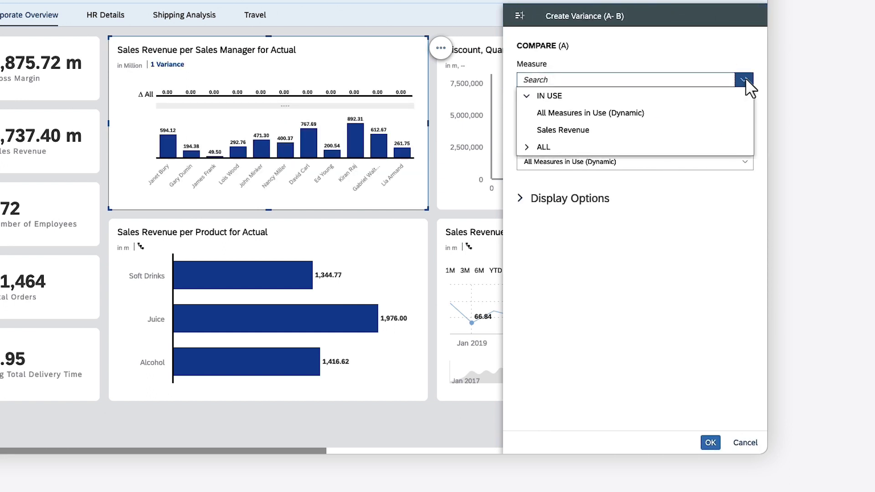
click(761, 99)
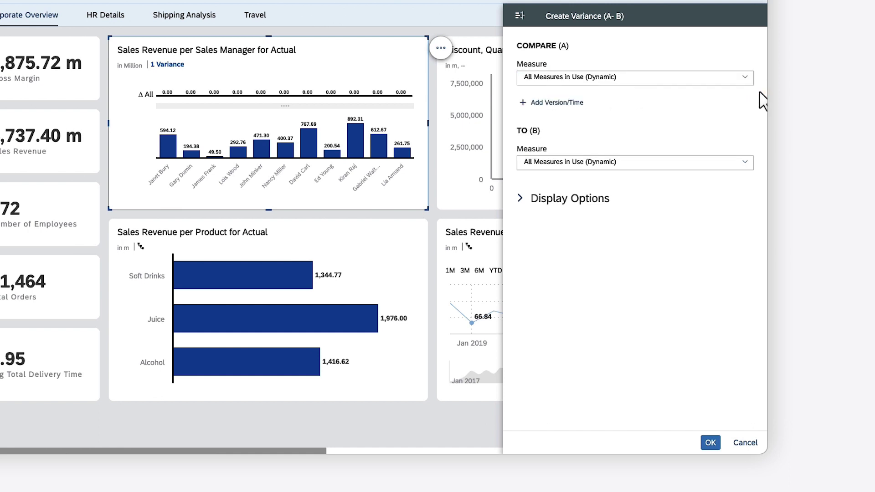
Step: Set the variance to Actuals versus Target by Version, confirm it, then delete the variance
click(554, 103)
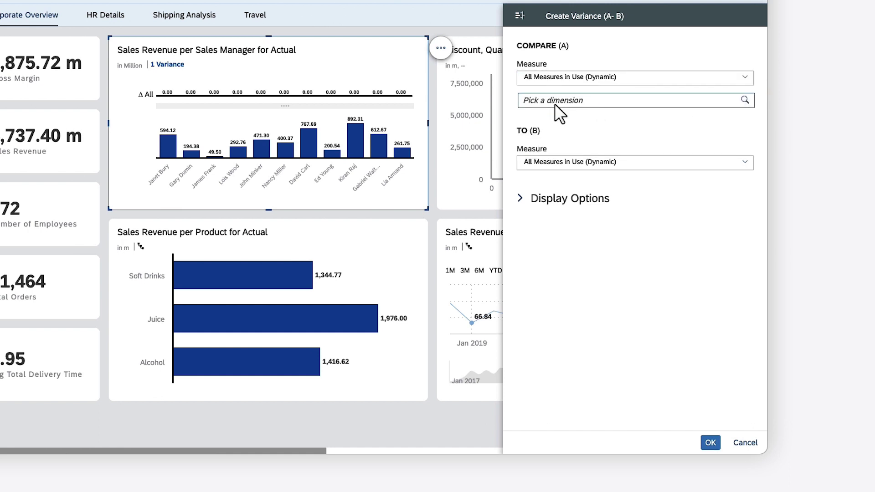
click(555, 117)
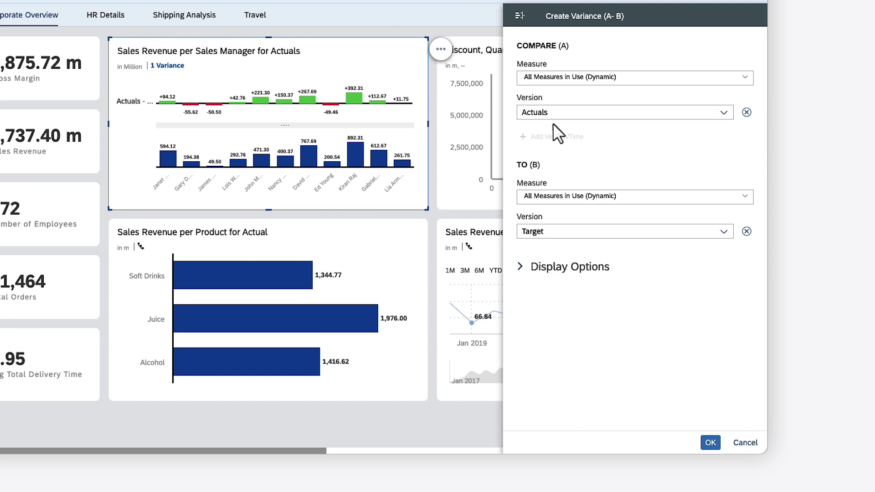
click(521, 268)
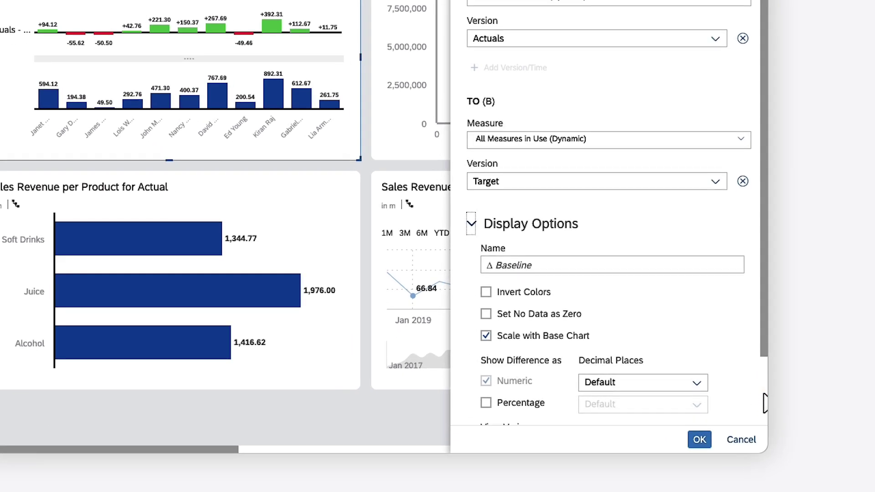
scroll(763, 402, down, 2)
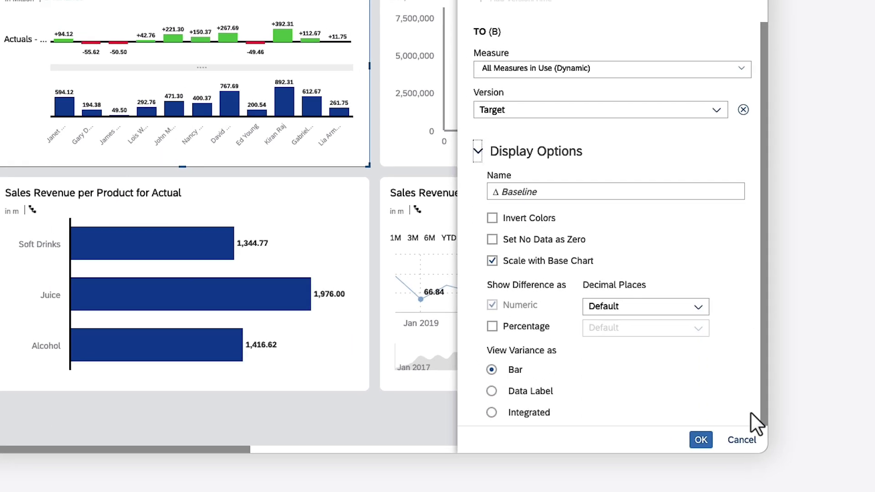
click(699, 439)
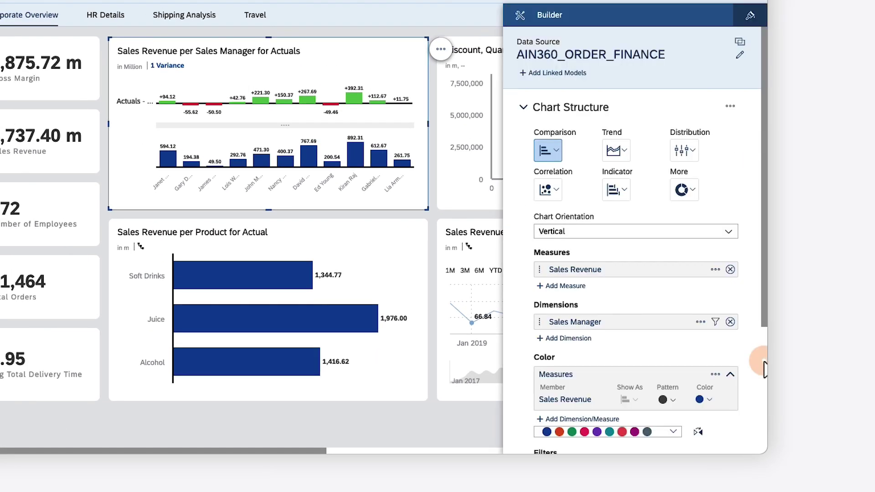
scroll(764, 369, down, 3)
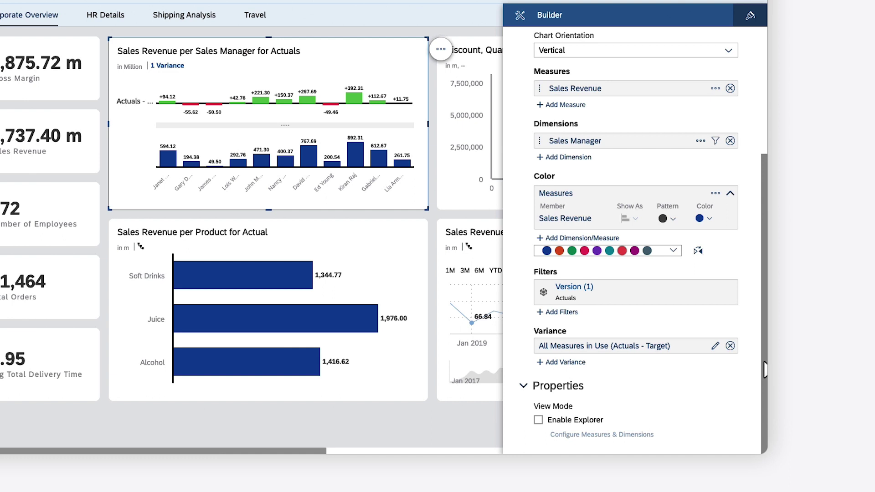
click(730, 346)
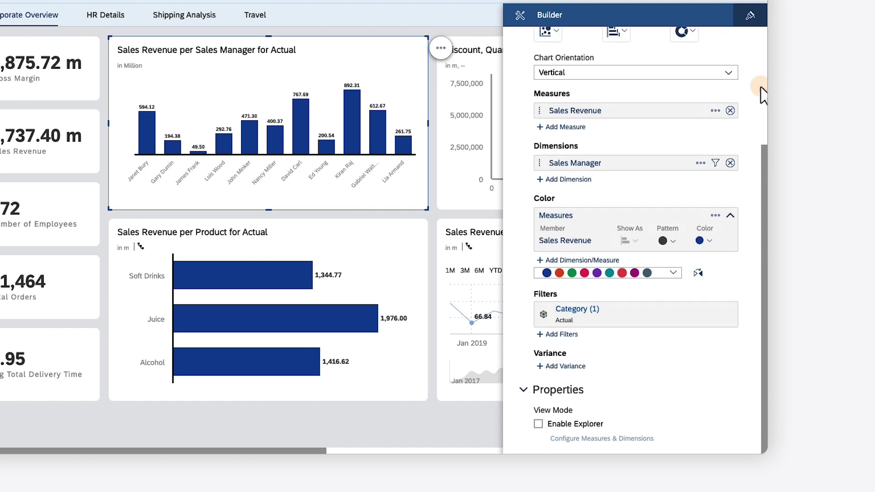
scroll(758, 94, up, 3)
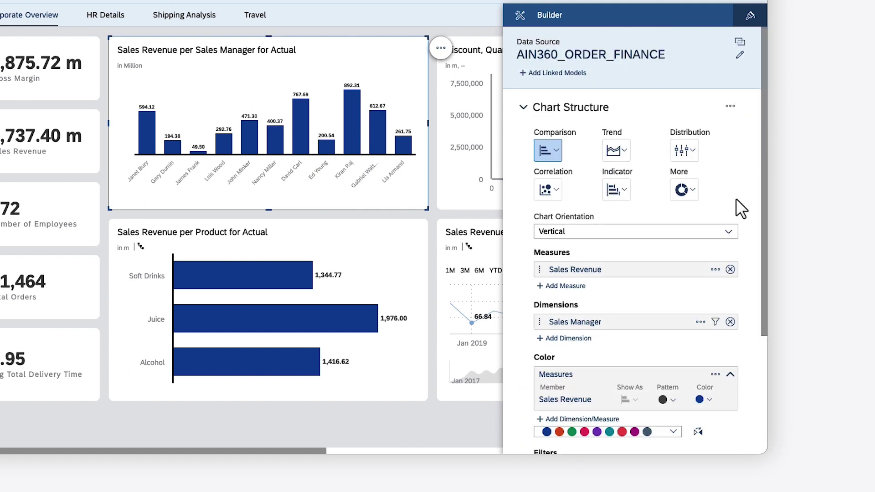
Step: Set the sales manager chart orientation to Horizontal and select the Sales Revenue per Product chart
click(729, 233)
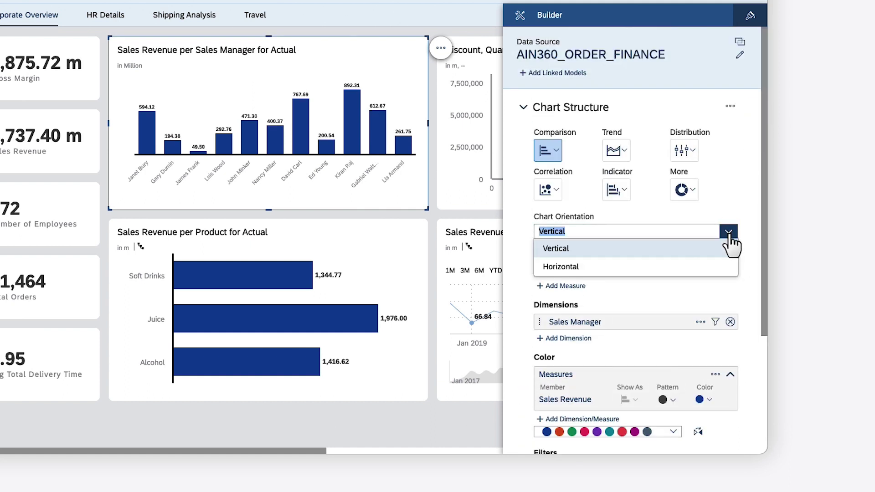
click(589, 272)
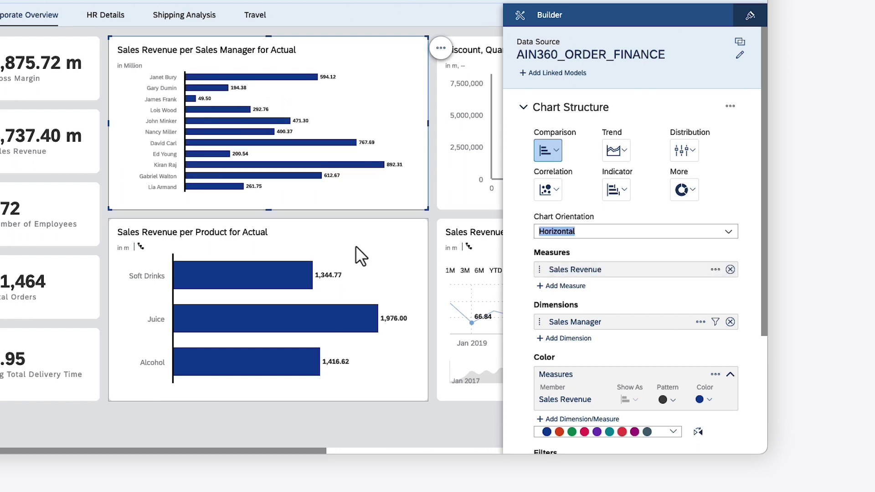
click(337, 245)
drag(173, 305, 186, 307)
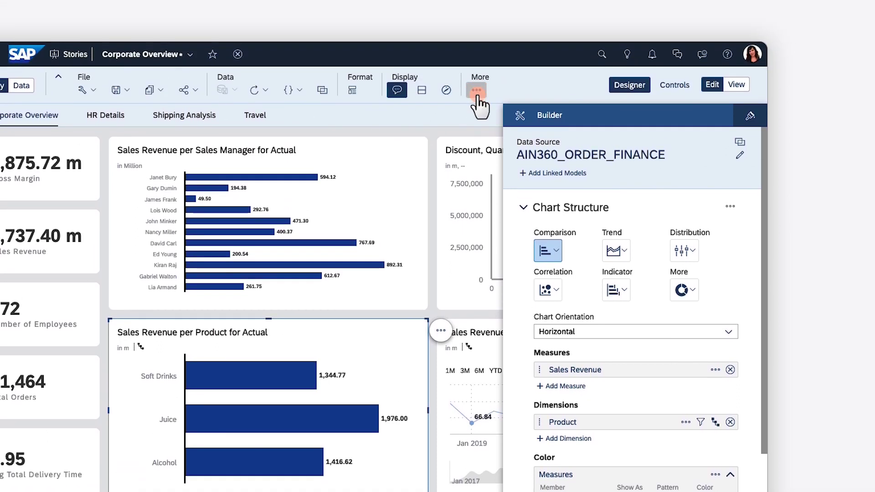
Step: Add Sales Revenue from AIN360_ORDER_FINANCE to the story's chart scaling
click(476, 89)
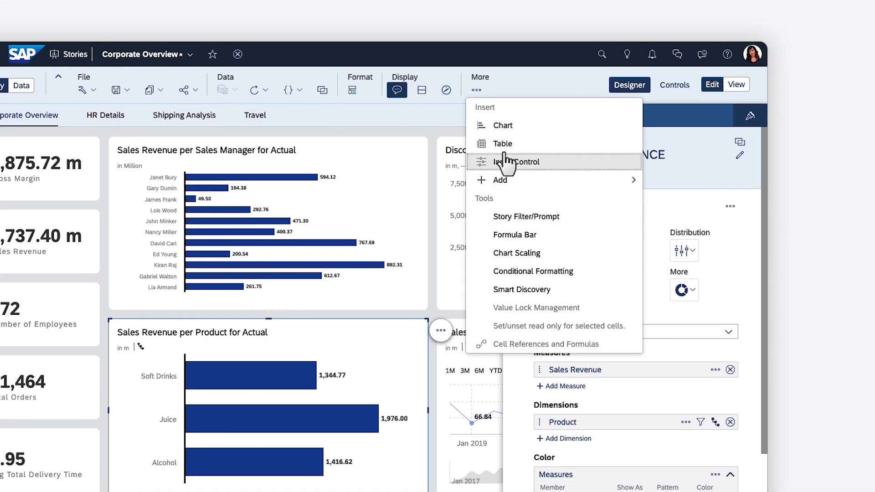
click(517, 253)
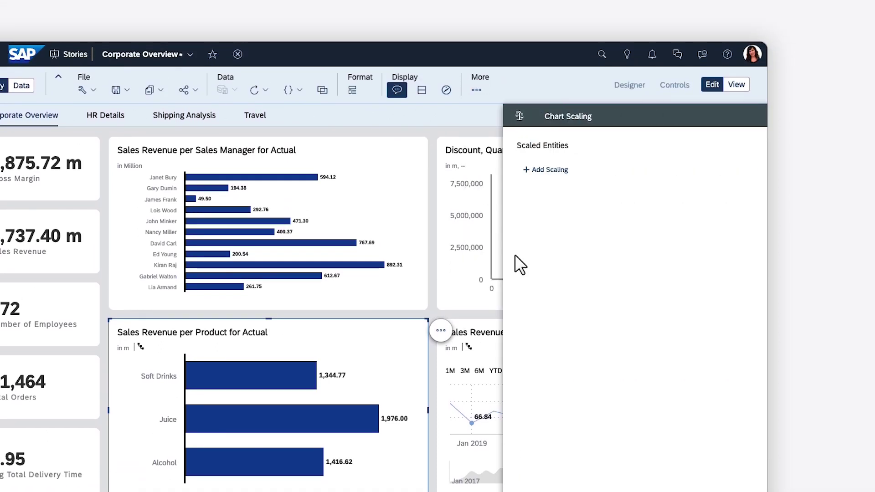
click(546, 170)
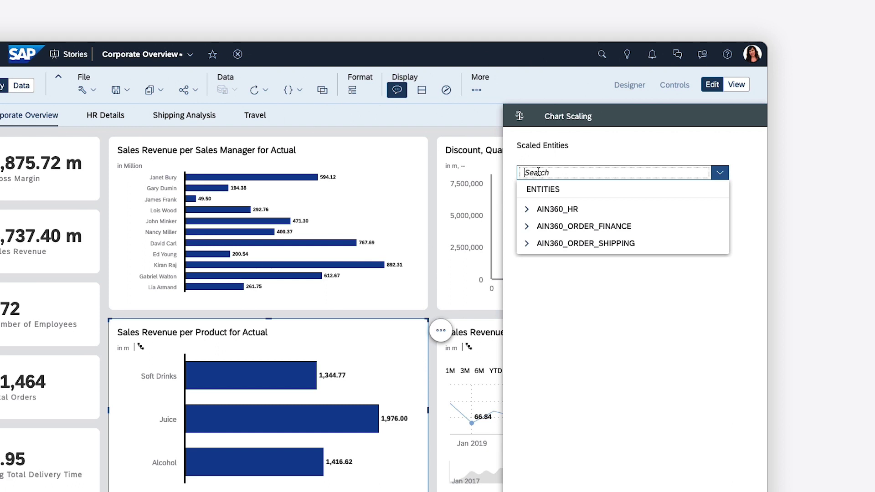
click(527, 226)
click(547, 261)
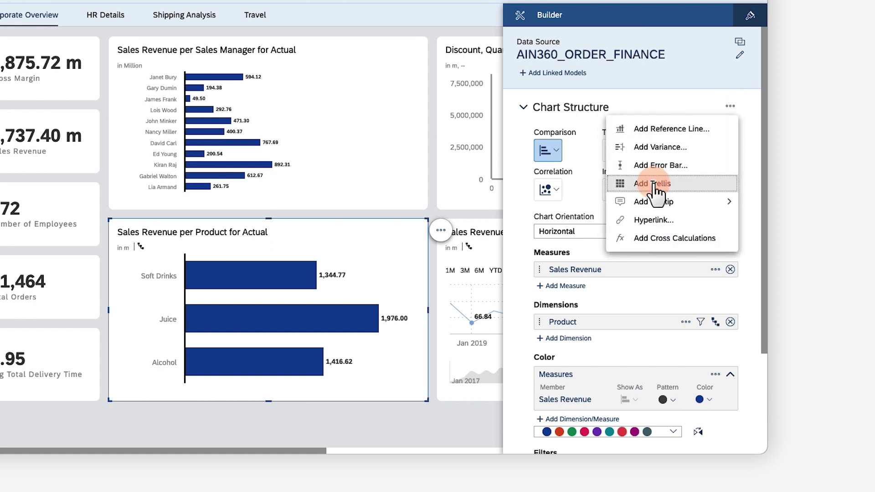
Step: Trellis the Sales Revenue per Product chart by Region and bring the scatter and line charts into view
click(653, 184)
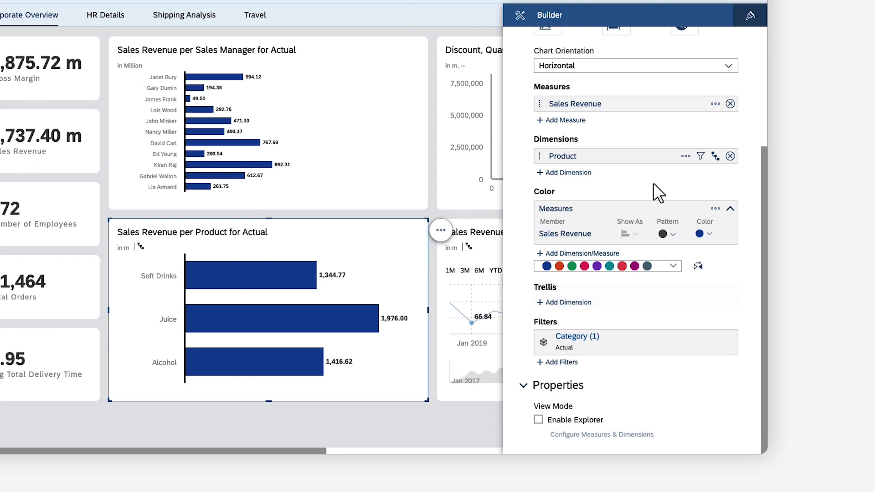
click(567, 303)
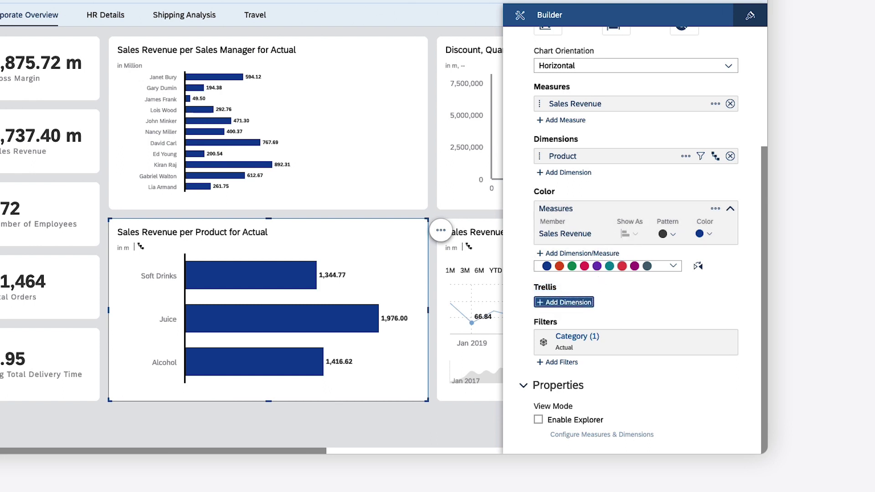
scroll(735, 395, down, 3)
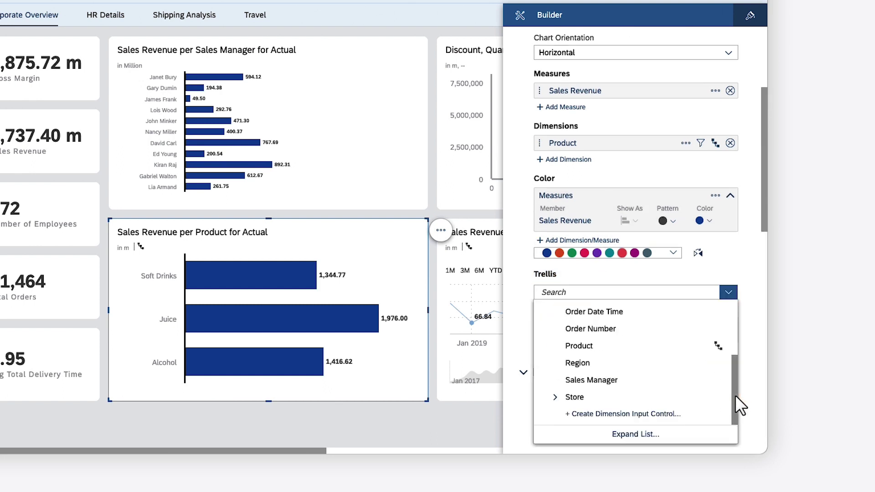
click(578, 363)
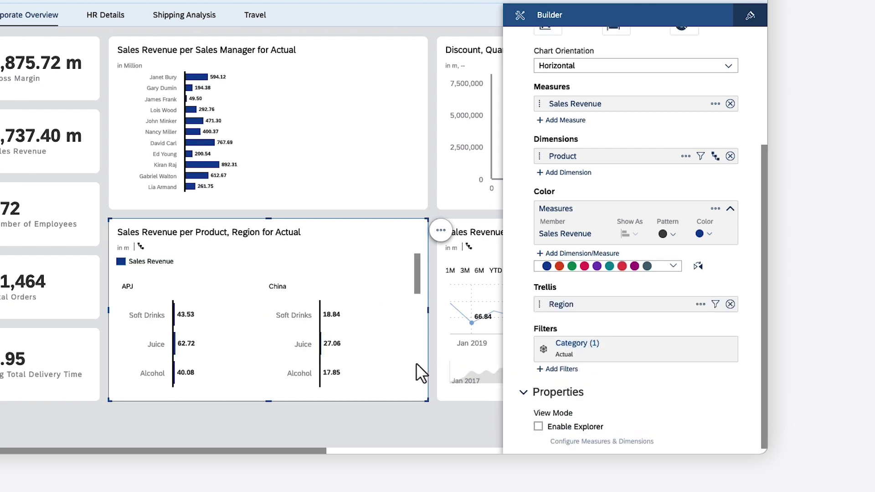
scroll(417, 363, down, 2)
scroll(417, 363, down, 2)
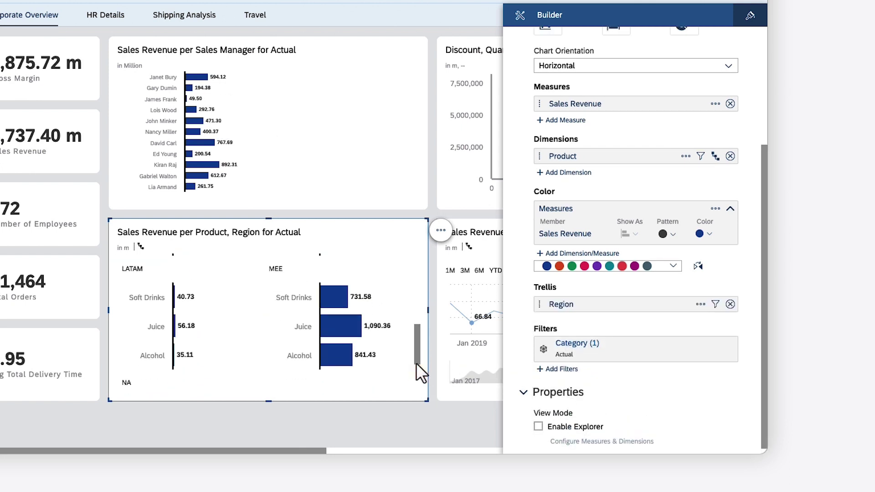
click(494, 449)
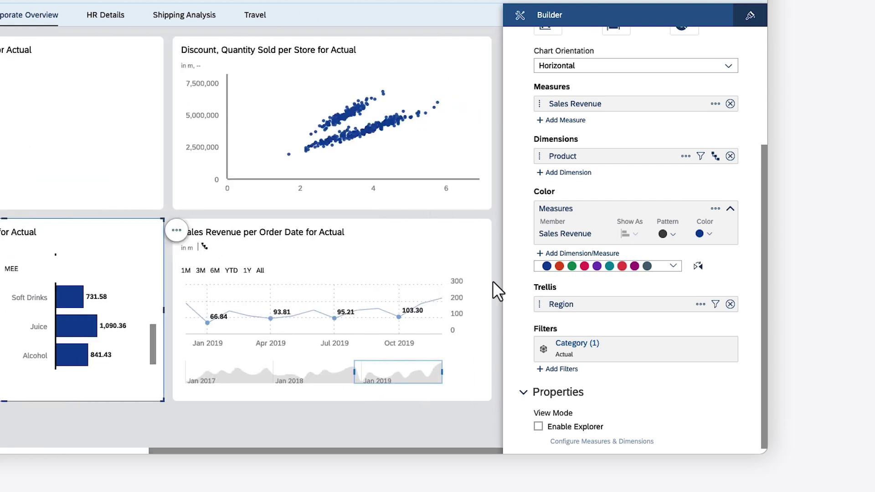
Step: Set the Discount, Quantity Sold per Store scatter chart's X-axis minimum to 1500000
click(482, 148)
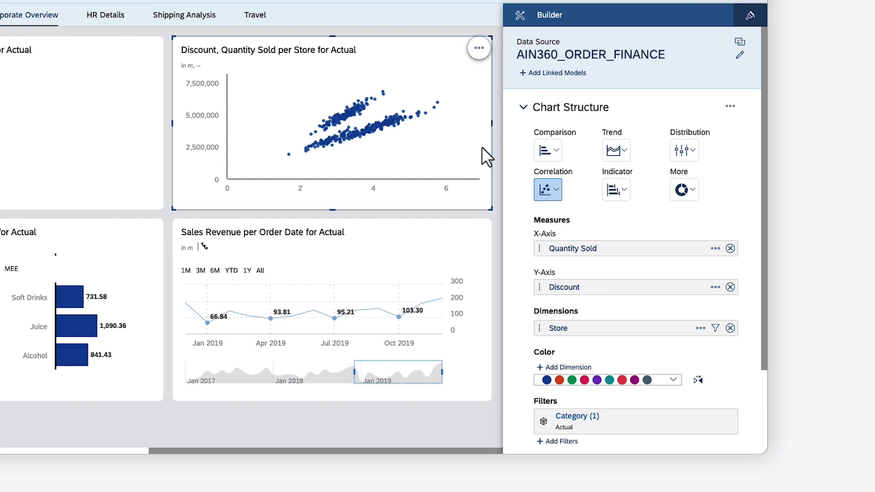
click(479, 50)
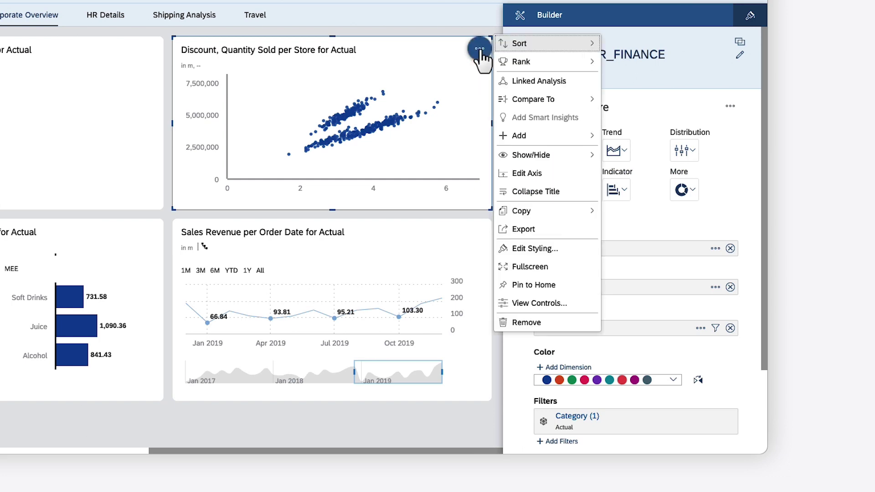
click(526, 175)
click(273, 99)
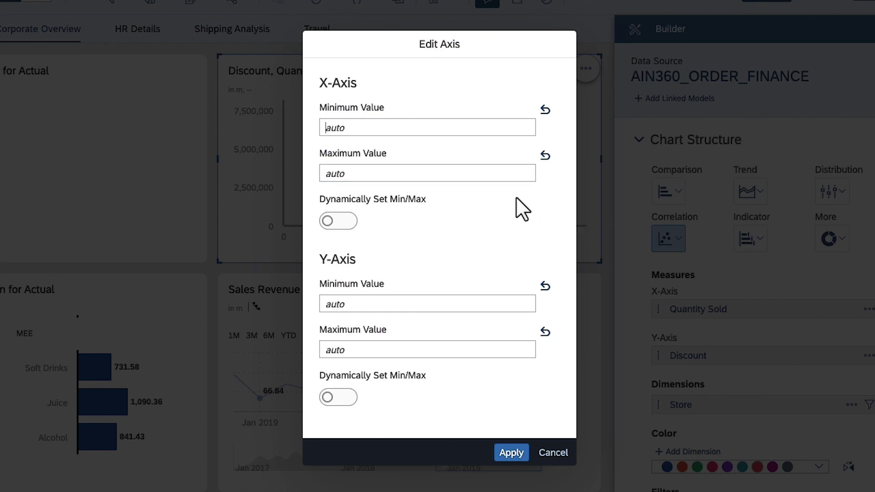
text(15)
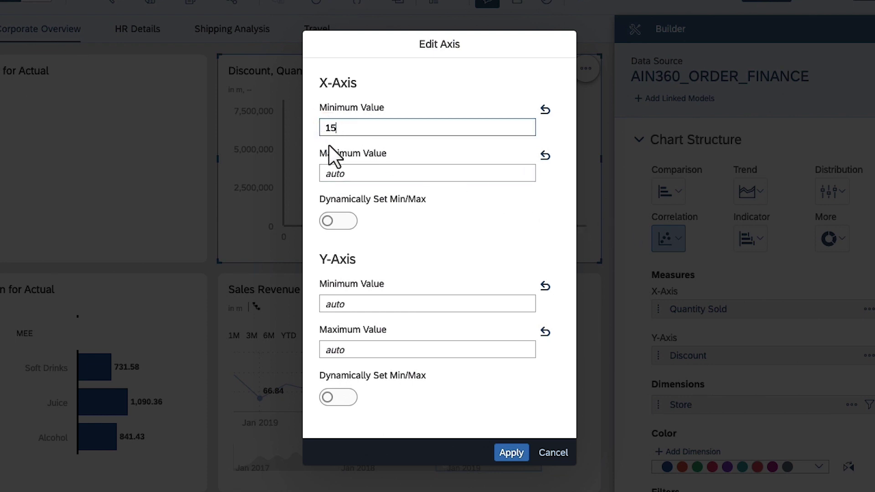
text(00000)
click(329, 146)
click(513, 454)
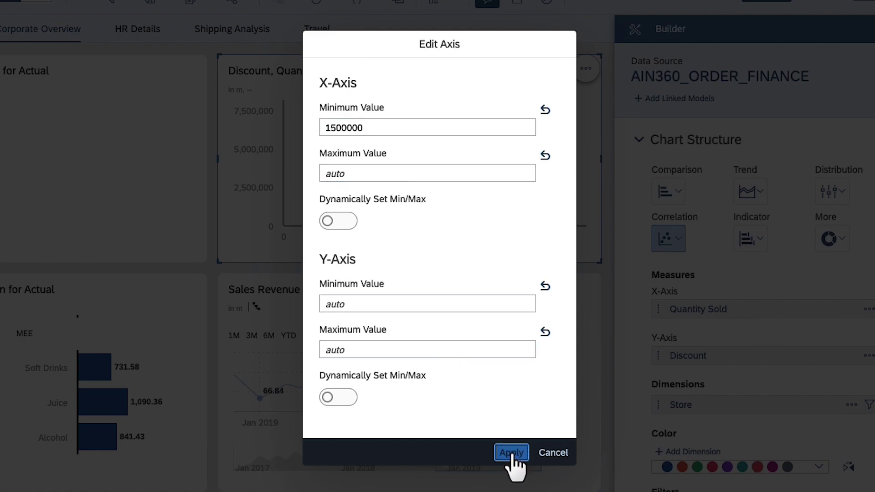
Step: Enable dynamically set Y-axis min/max, then filter to a selected cluster of stores and remove the filter
click(586, 68)
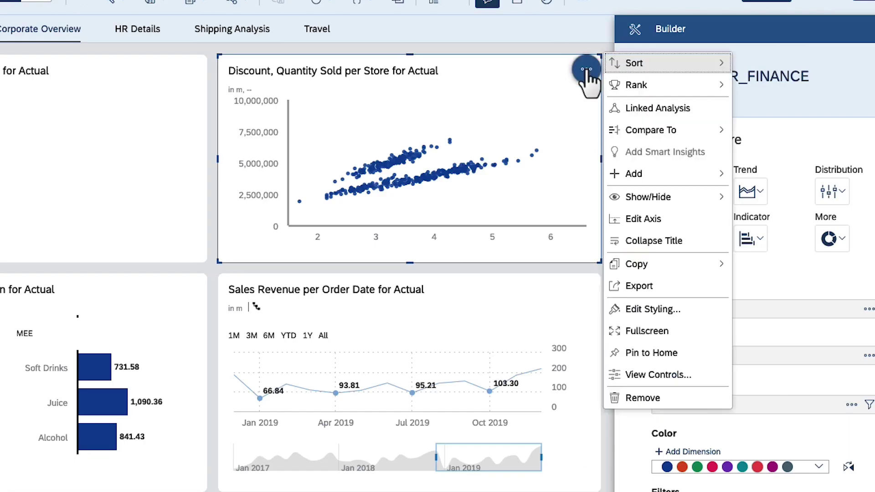
click(643, 219)
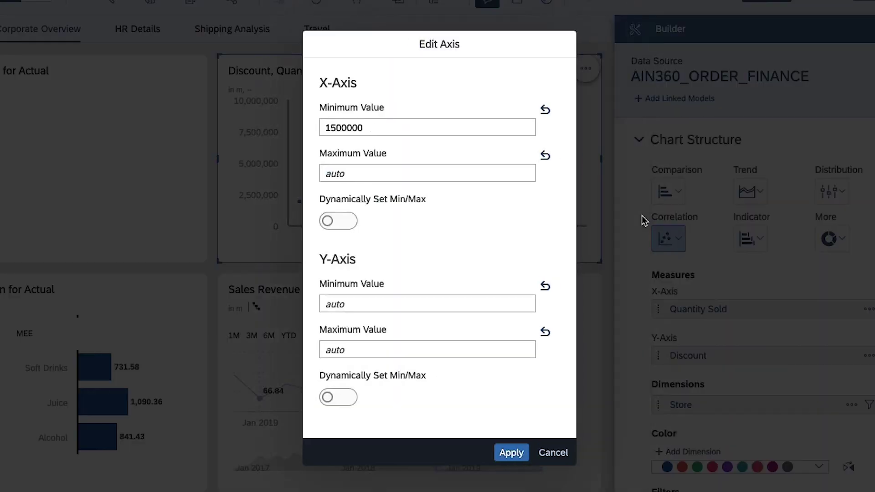
click(340, 398)
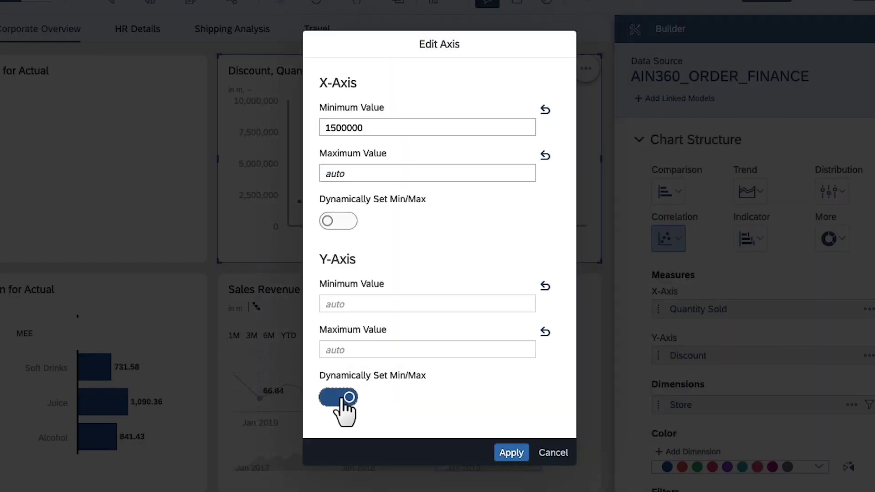
click(512, 453)
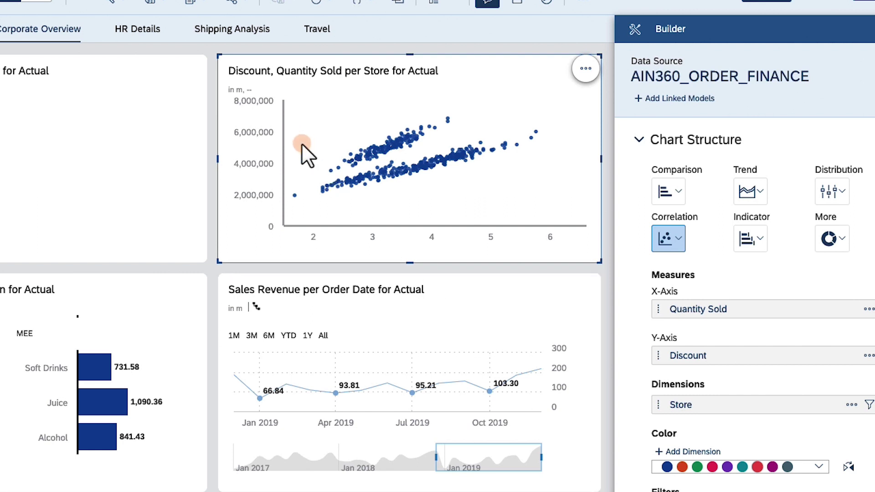
drag(301, 144, 360, 187)
click(378, 167)
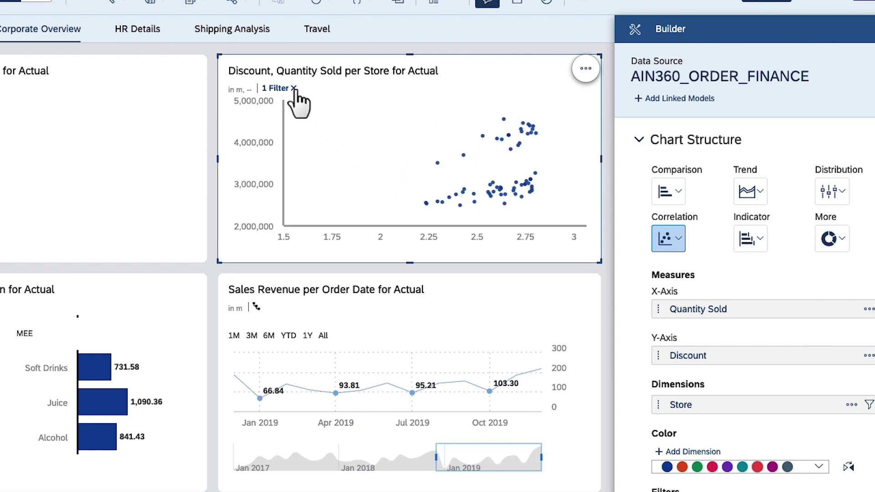
click(293, 89)
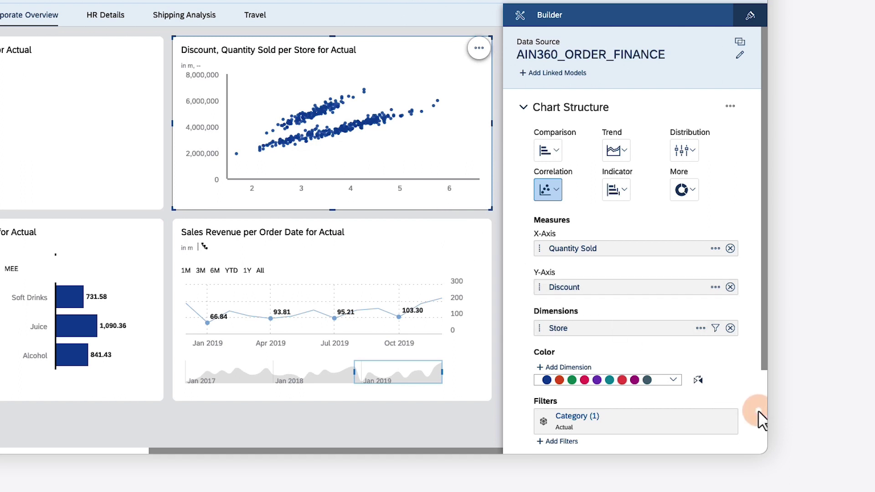
scroll(758, 410, down, 3)
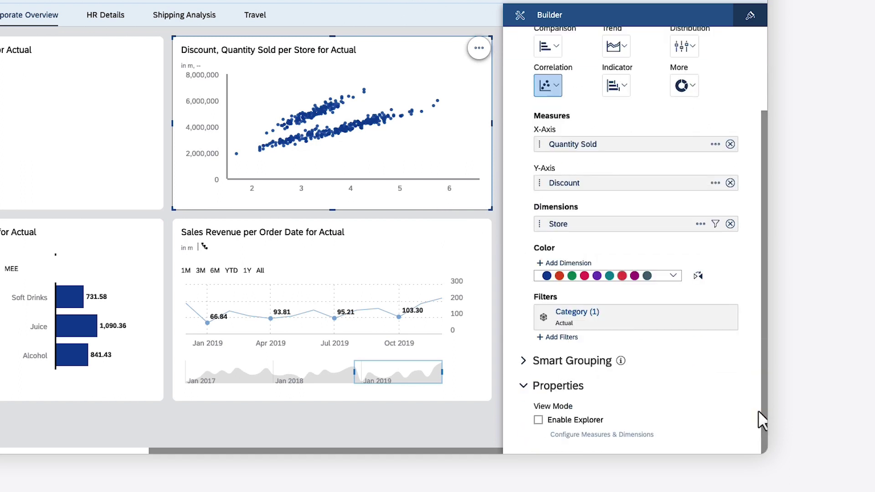
Step: Enable Smart Grouping on the scatter chart with the number of groups set to 4
click(524, 360)
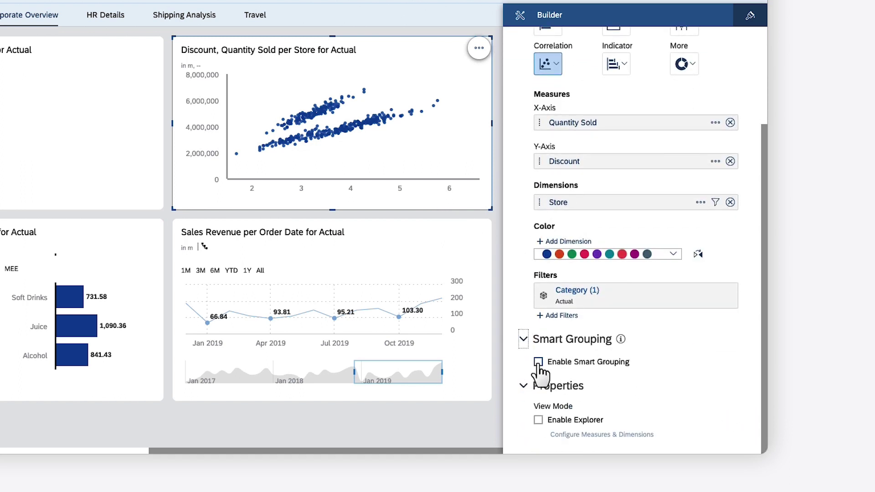
click(538, 362)
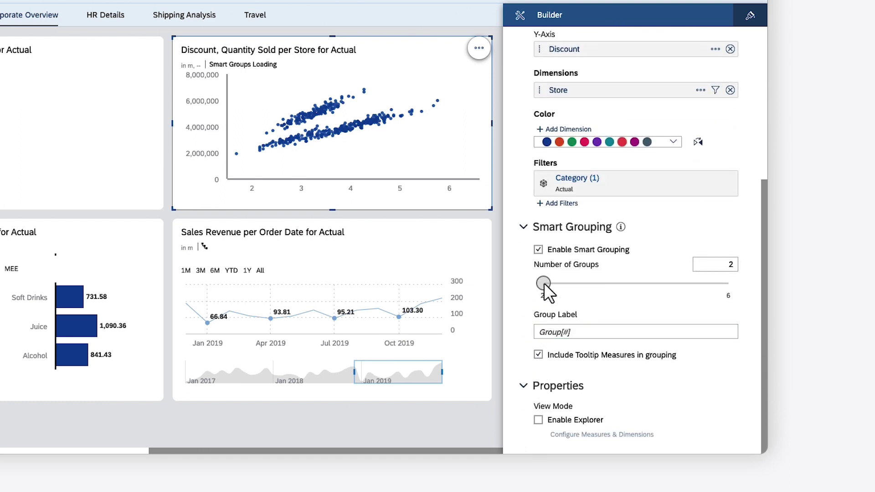
drag(544, 283, 636, 283)
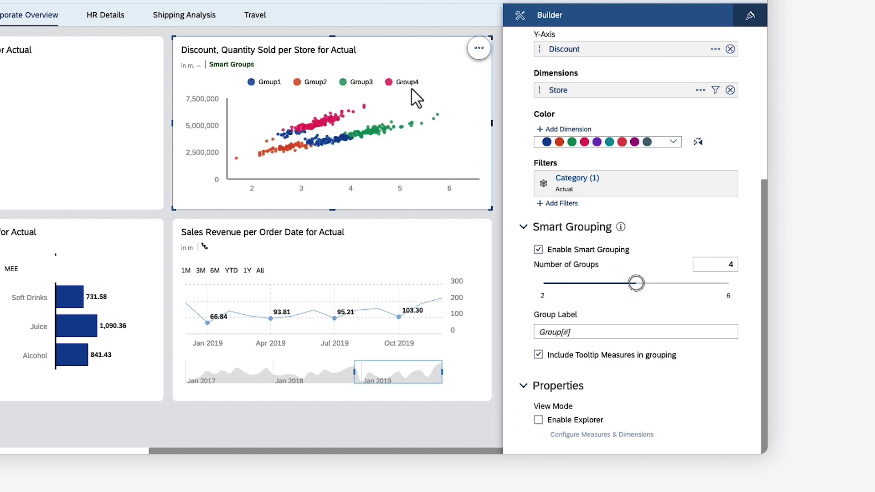
Step: Filter the chart to one smart group's stores, then remove that filter
click(405, 83)
click(419, 67)
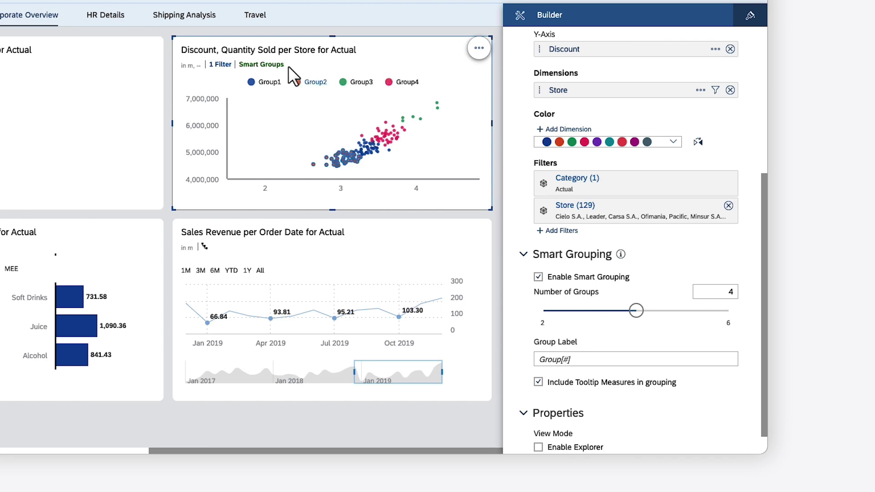
click(235, 65)
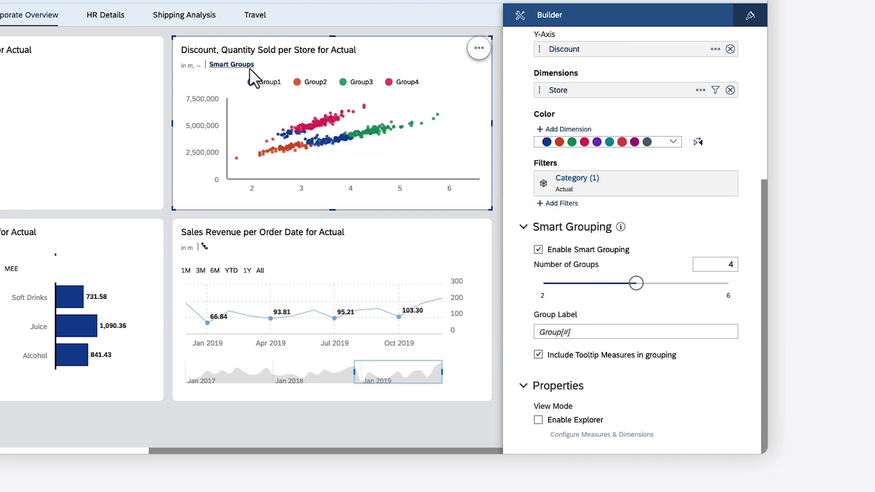
Step: Show the Sales Revenue per Order Date trend as percentages and shift its time window to 2018
click(465, 250)
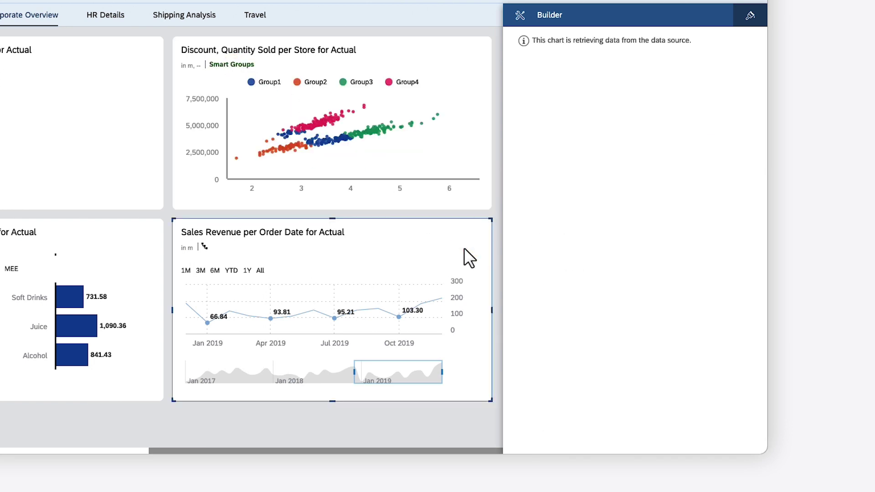
click(481, 234)
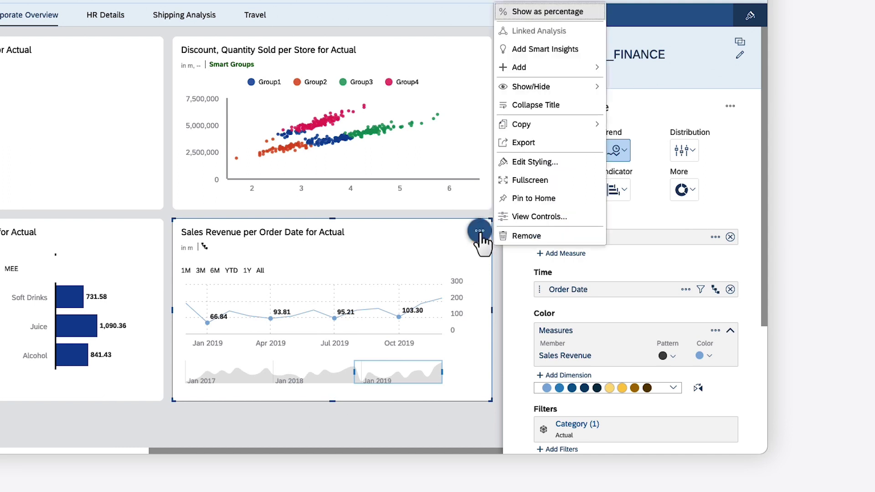
click(542, 14)
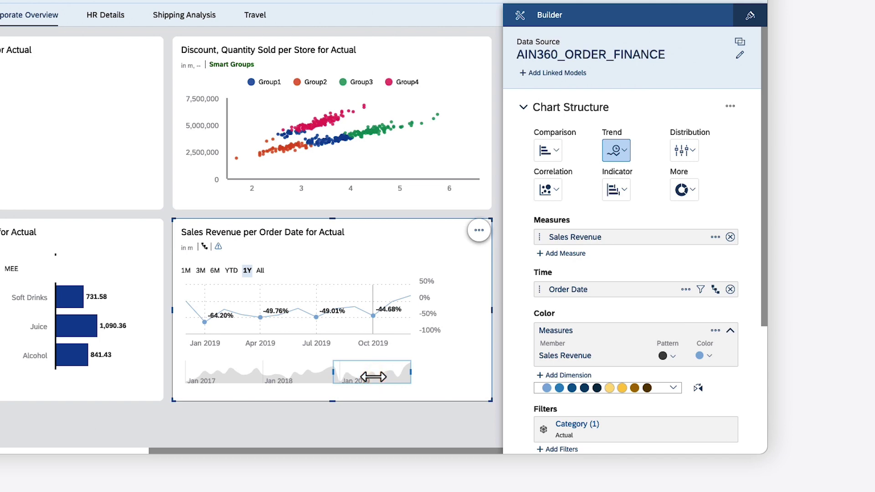
drag(373, 377, 289, 376)
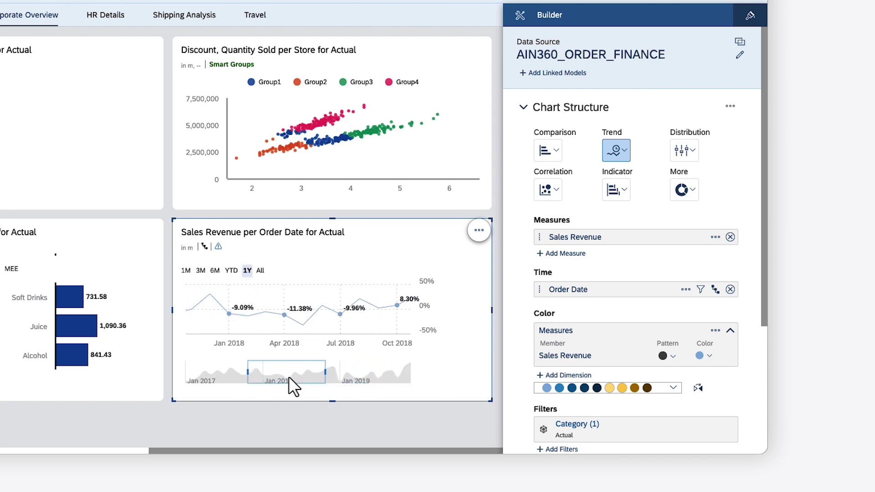